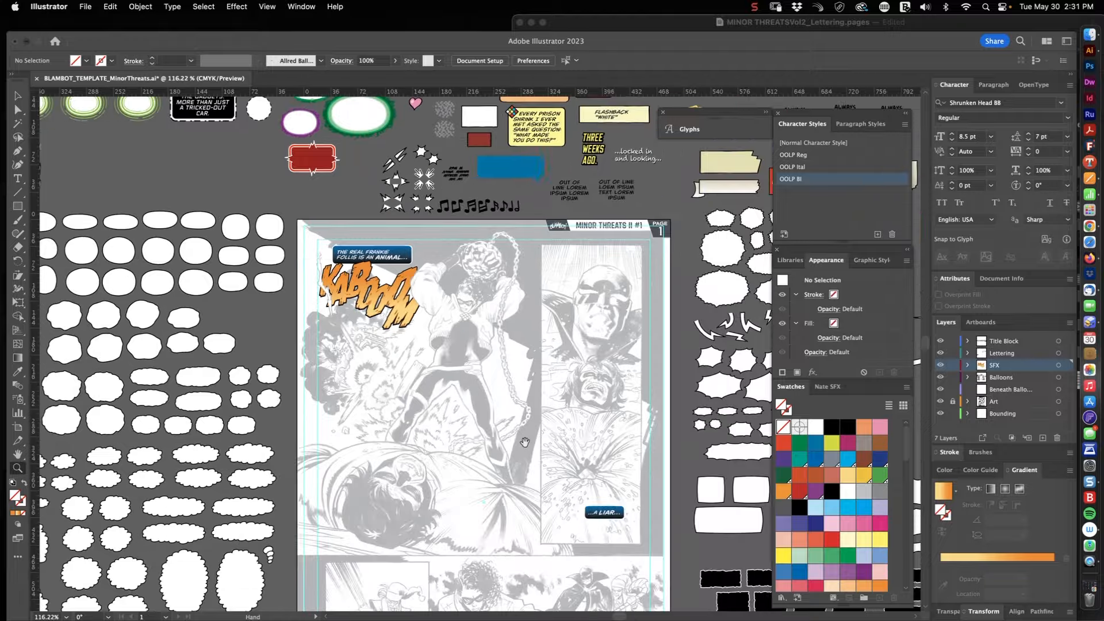
Add the sound effect text SHRRRIPPP on the SFX layer in the first second-row panel, set in Raw Bones BB Italic
drag(351, 450, 373, 326)
drag(374, 326, 457, 327)
drag(457, 327, 442, 374)
key(v)
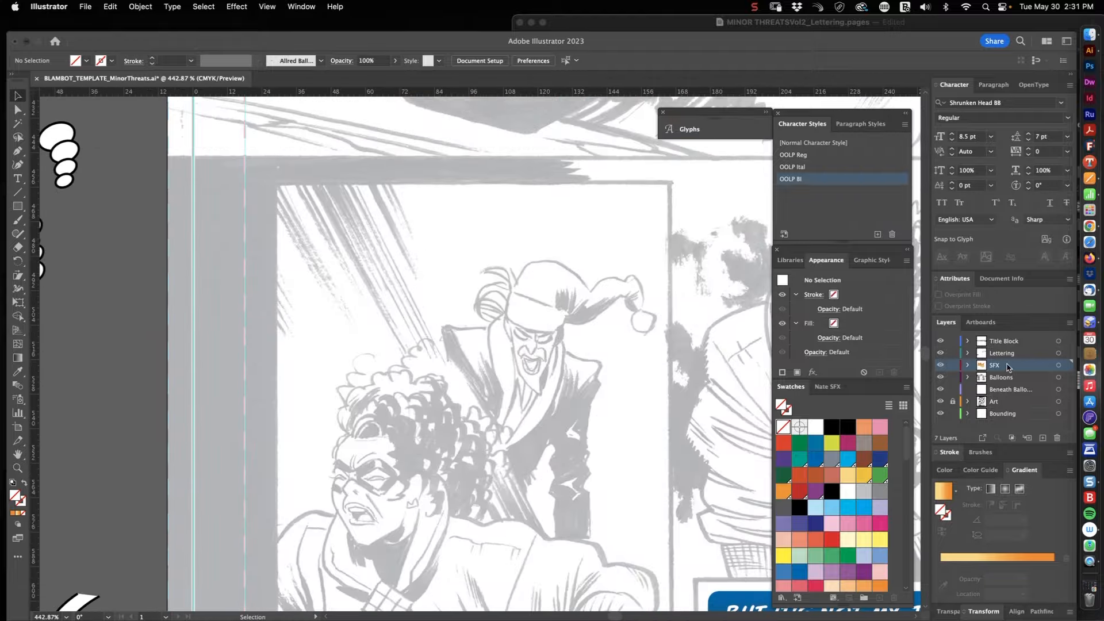
text(SHRRRIPPP)
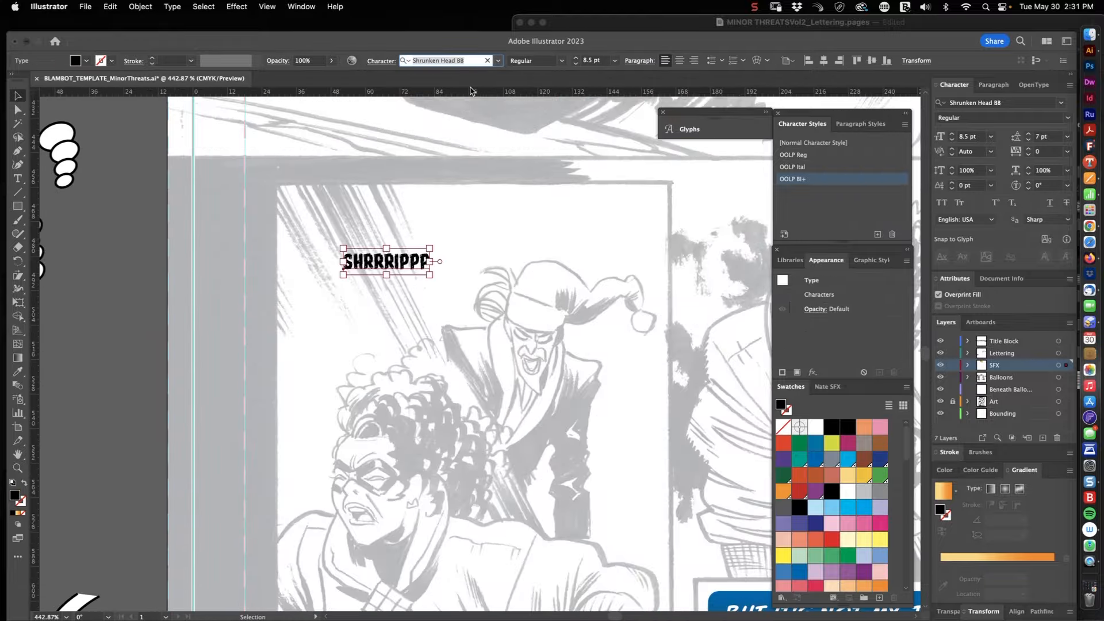
text(raw)
click(468, 143)
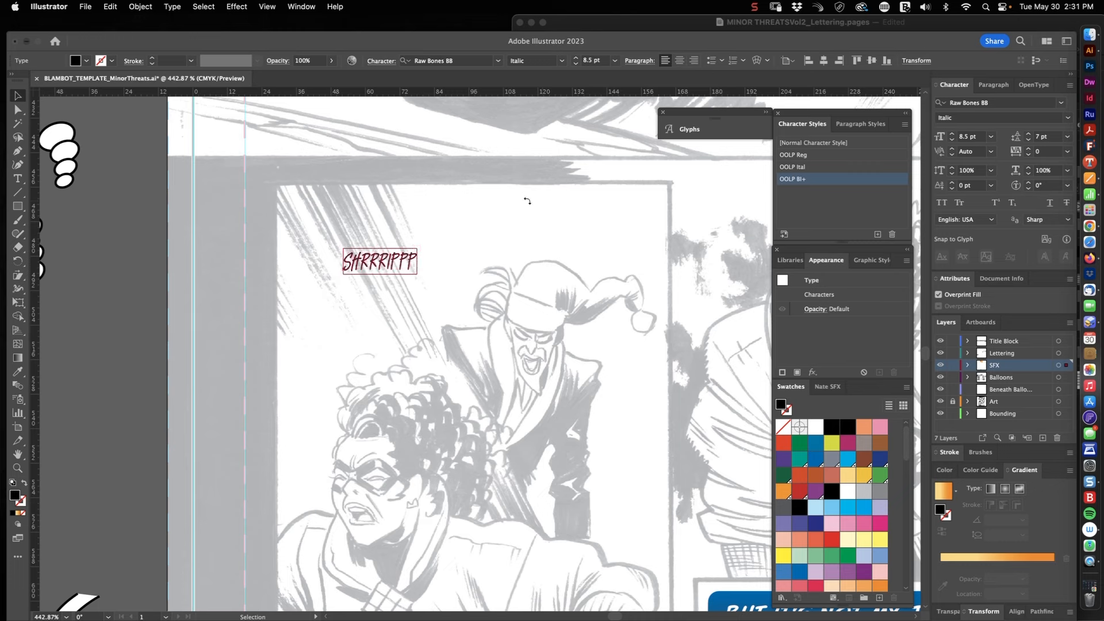
Enlarge the SHRRRIPPP text to about 35 pt and replace its middle R and middle P with the font's lowercase alternates
drag(417, 249, 644, 168)
drag(484, 231, 460, 295)
scroll(461, 295, up, 5)
key(t)
drag(401, 257, 465, 253)
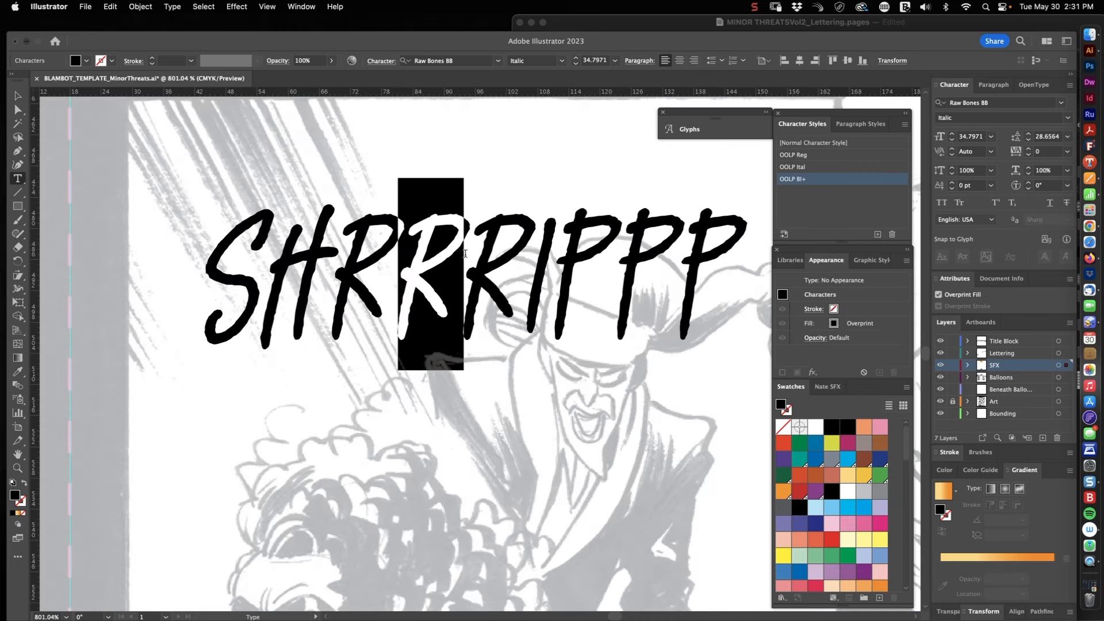
text(r)
drag(613, 272, 659, 276)
text(p)
key(Escape)
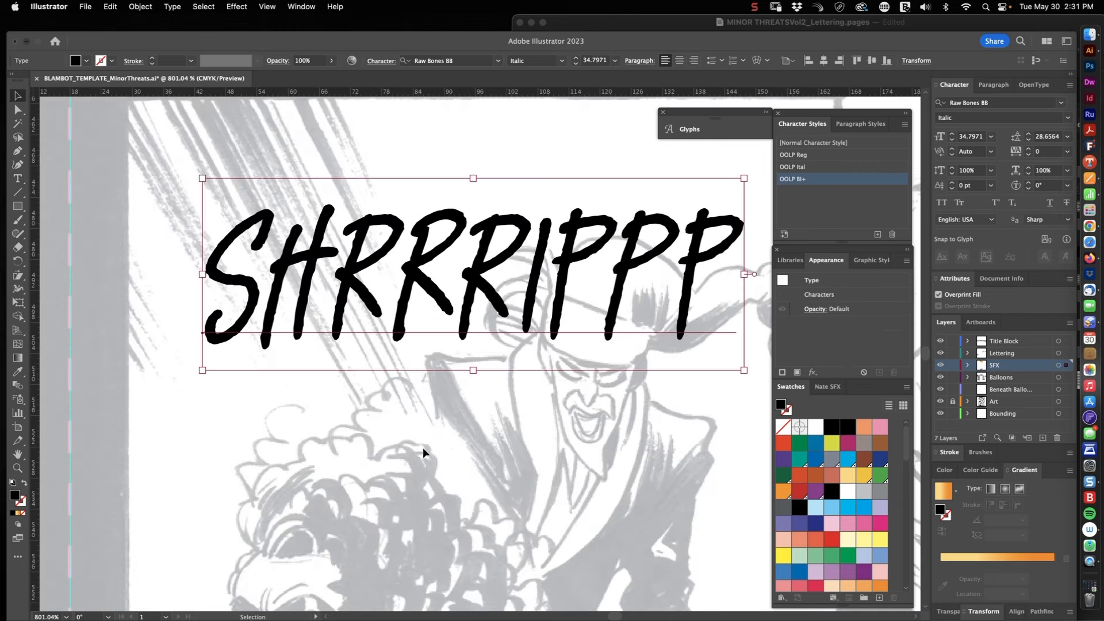
Convert the SHRRRIPPP text to outlines
scroll(507, 480, up, 3)
scroll(507, 481, right, 3)
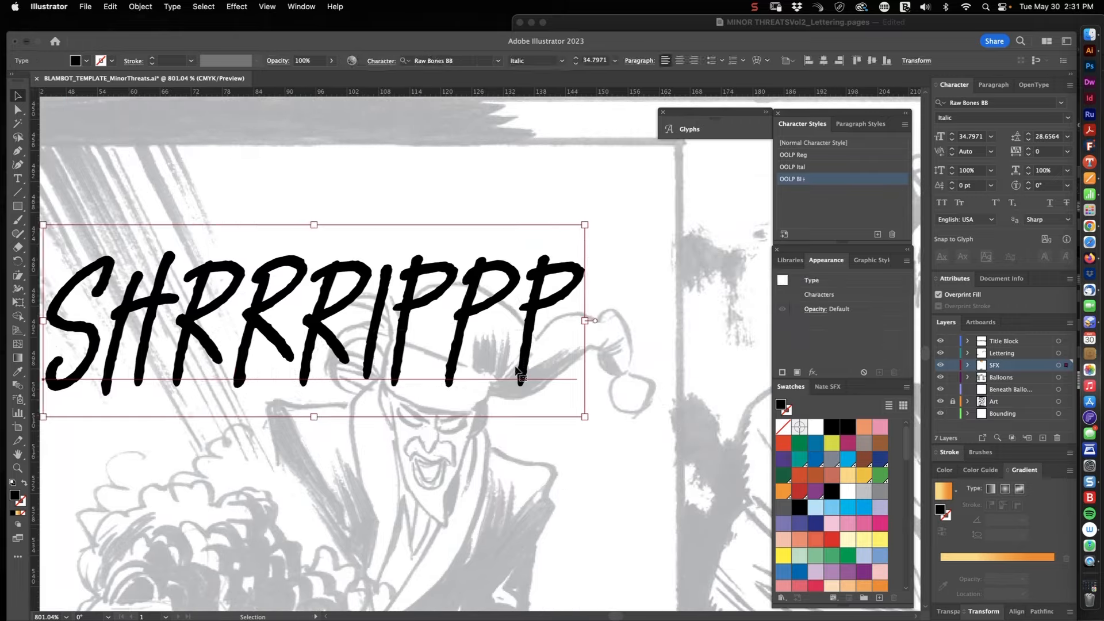
key(super+shift+o)
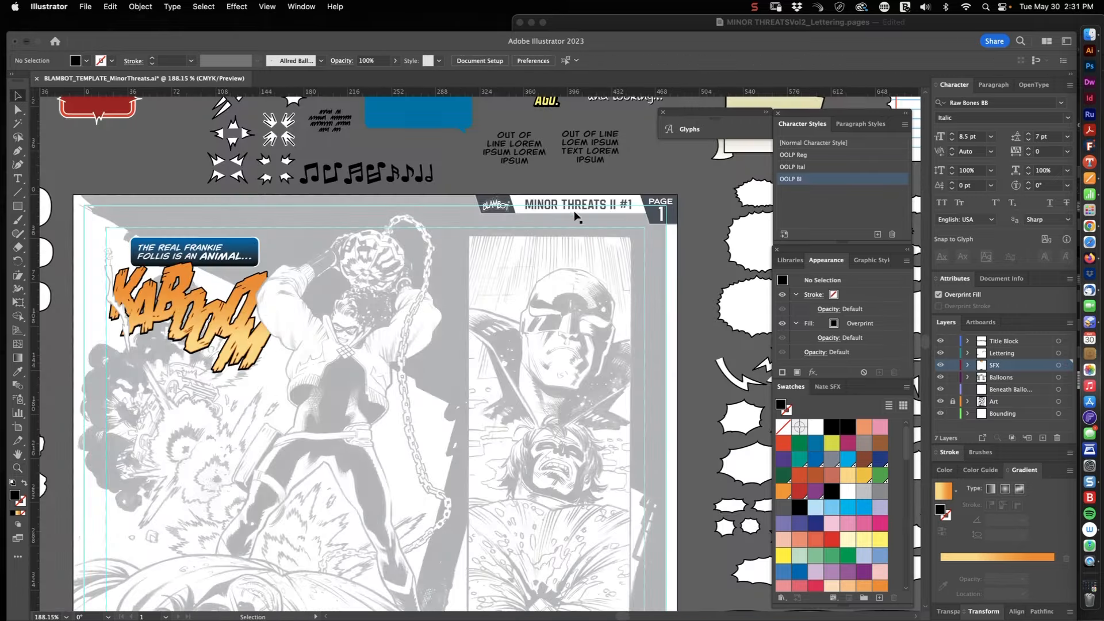
click(575, 204)
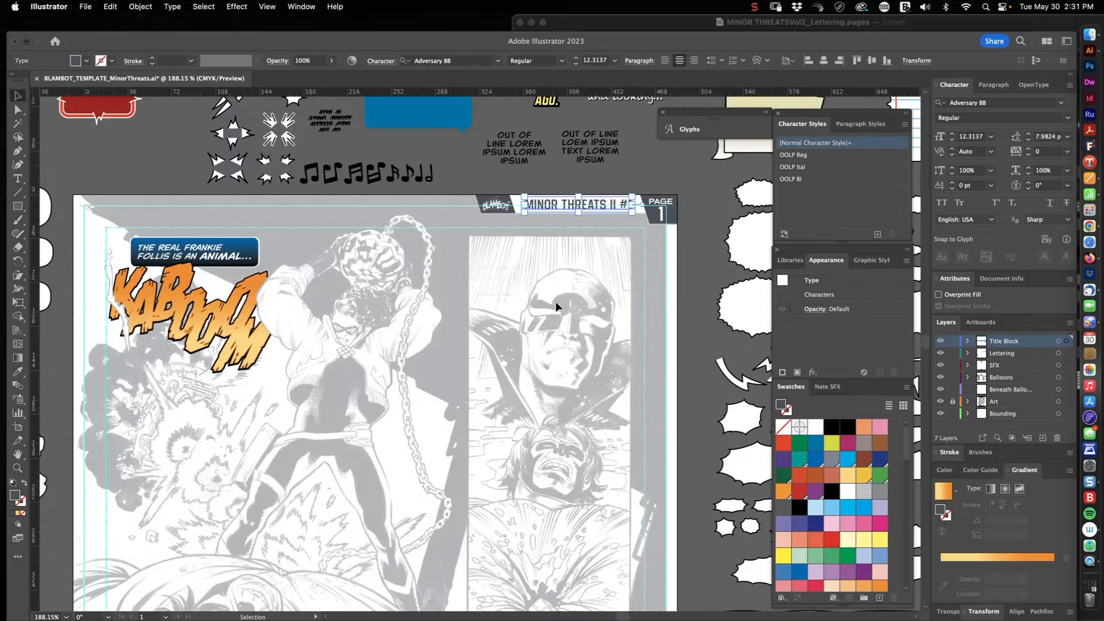
click(488, 375)
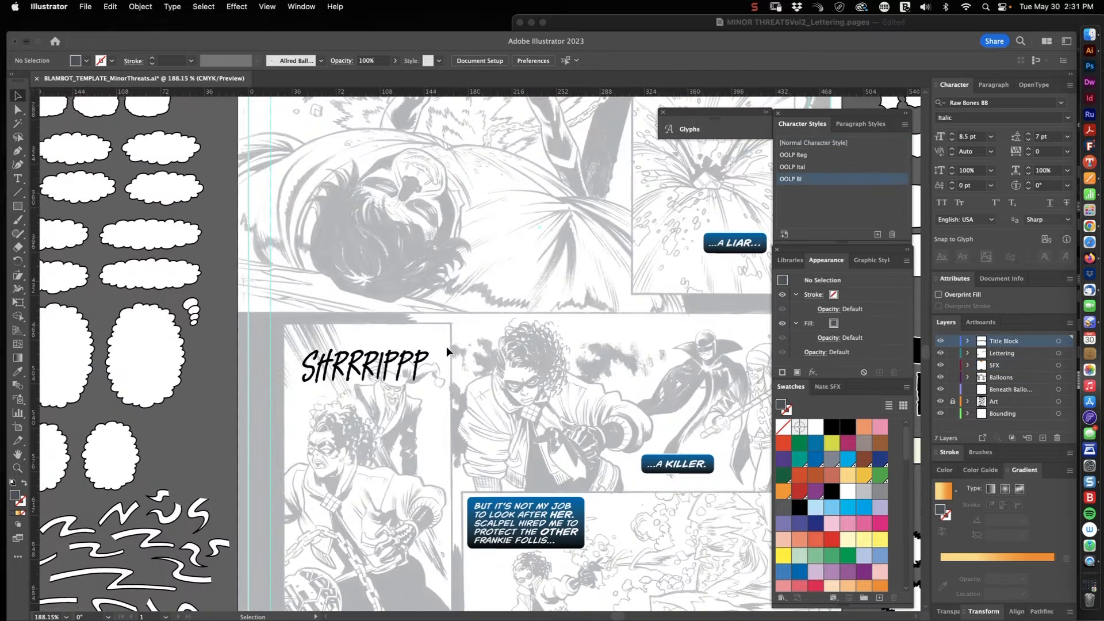
Stagger the three R's and the I of the sound effect downward along a diagonal
drag(447, 346, 402, 350)
drag(433, 341, 422, 343)
drag(488, 335, 454, 381)
drag(549, 346, 510, 377)
click(618, 340)
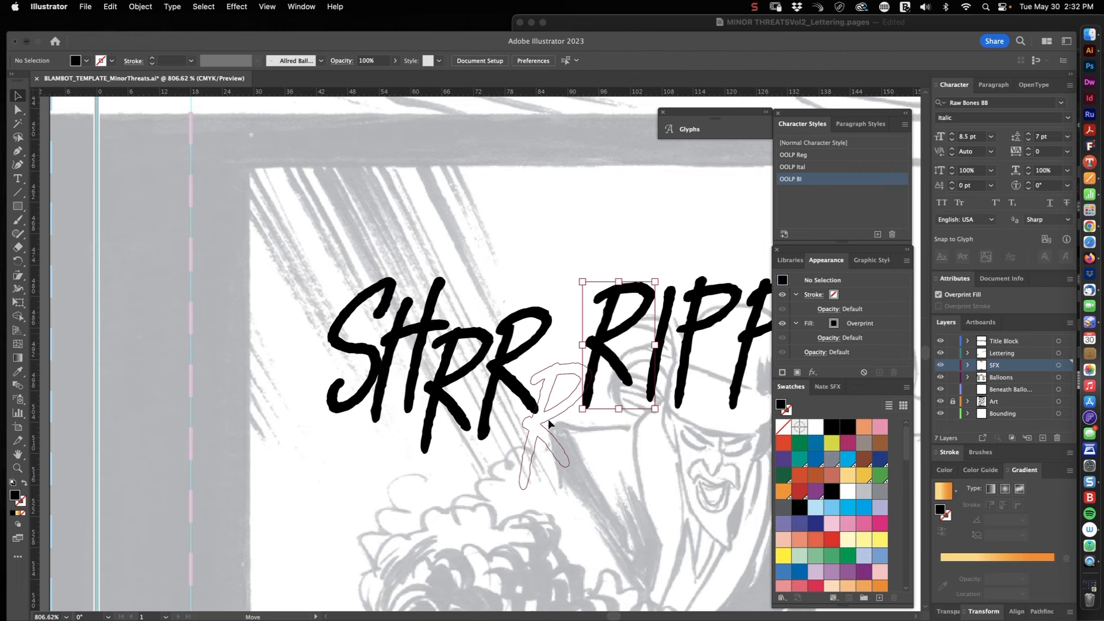
drag(548, 424, 543, 422)
scroll(621, 348, right, 6)
scroll(621, 347, down, 2)
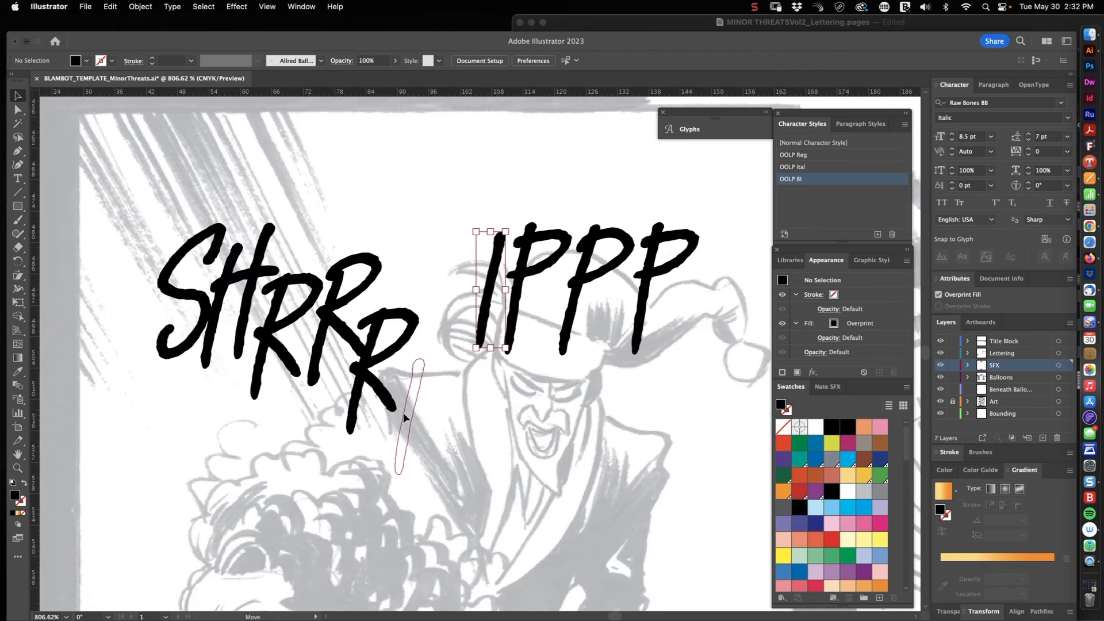
drag(404, 418, 404, 418)
drag(440, 453, 440, 453)
Move the P's below the I so they continue the descending diagonal of letters
drag(591, 279, 454, 504)
click(598, 374)
scroll(610, 322, down, 3)
scroll(610, 322, right, 1)
drag(618, 179, 544, 348)
drag(412, 493, 414, 490)
click(552, 402)
Tighten the spacing between the staggered letters so the diagonal sound effect reads evenly
key(super+space)
drag(552, 403, 414, 485)
drag(372, 274, 440, 279)
drag(440, 281, 406, 321)
click(494, 287)
drag(386, 328, 385, 304)
click(513, 289)
key(super+space)
Select all the staggered letters and rotate them together slightly counter-clockwise
drag(495, 288, 440, 290)
drag(530, 210, 313, 469)
key(r)
drag(589, 410, 594, 395)
key(v)
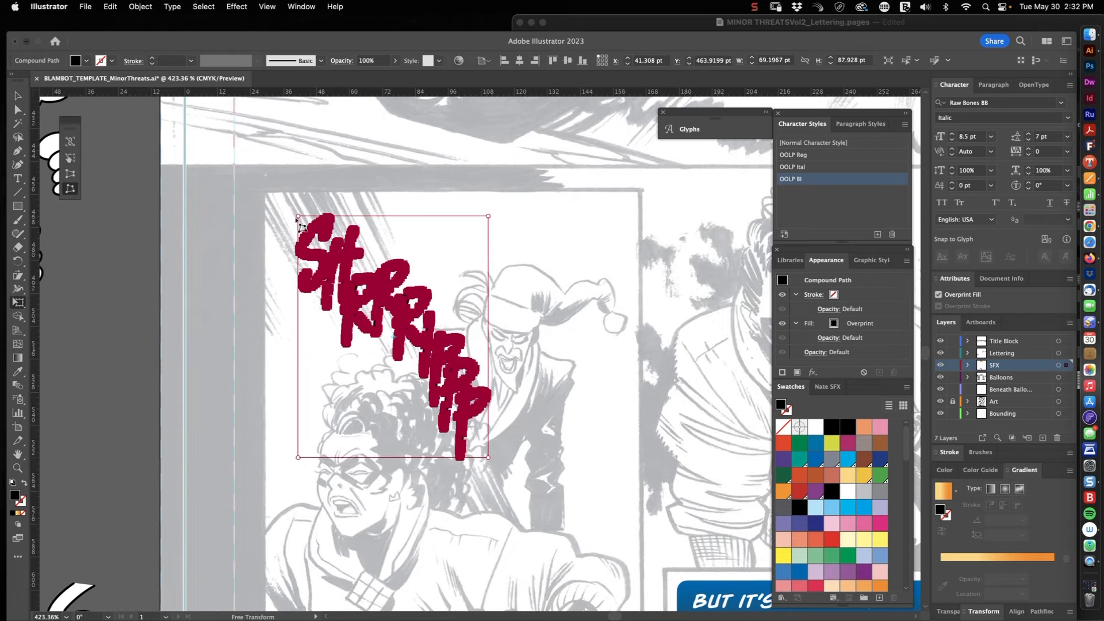
Free-distort the lettering by its four corners, enlarging both diagonal ends, to about 82 by 108 pt
drag(298, 217, 279, 170)
click(487, 217)
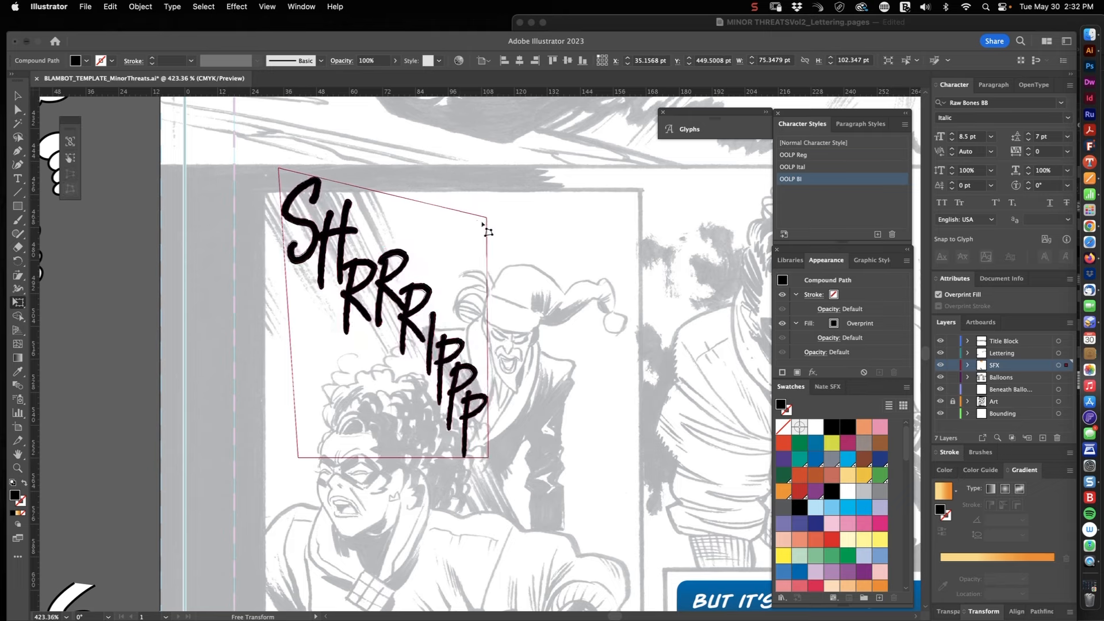
drag(488, 231, 471, 249)
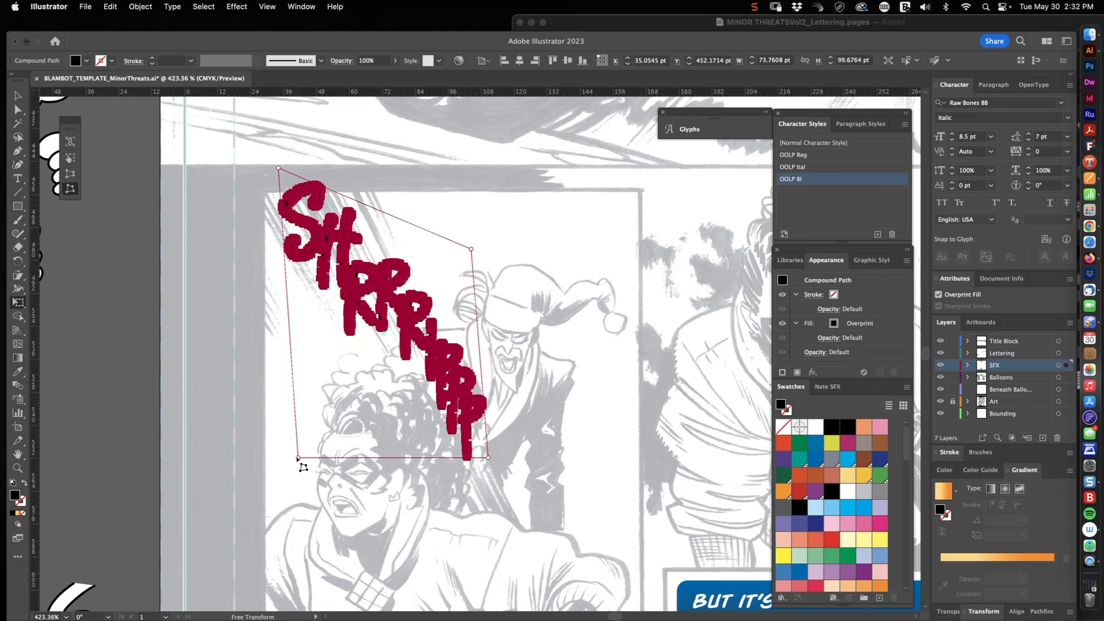
drag(299, 459, 310, 454)
drag(488, 458, 508, 475)
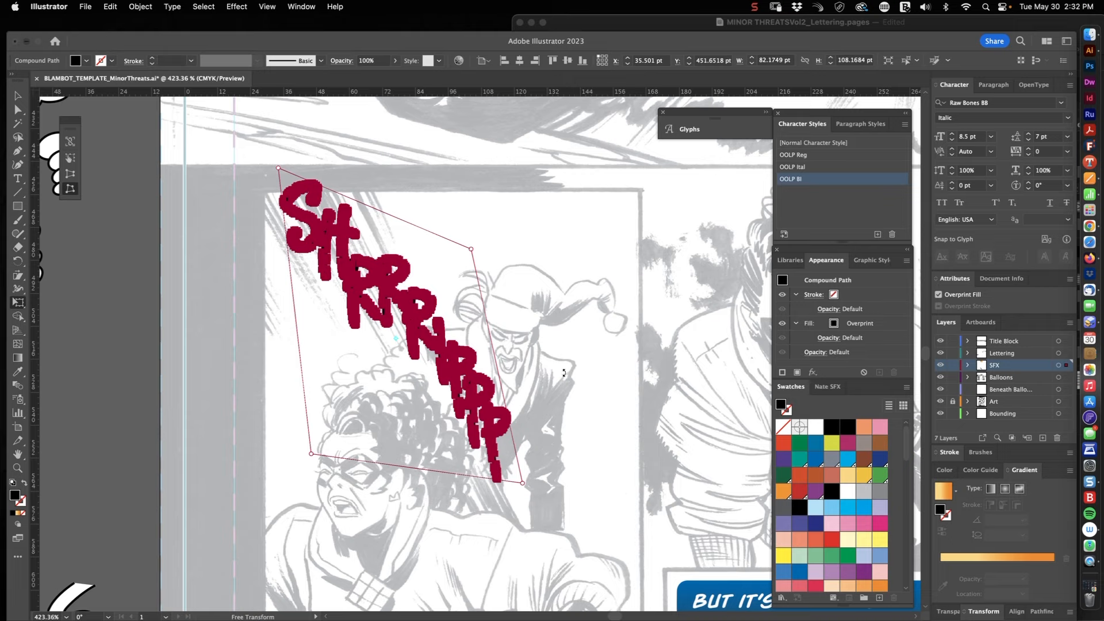
key(v)
click(546, 353)
Shear the SHRRRIPPP lettering slightly and rotate it to follow the panel's diagonal action
key(z)
drag(586, 350, 454, 412)
scroll(452, 415, right, 5)
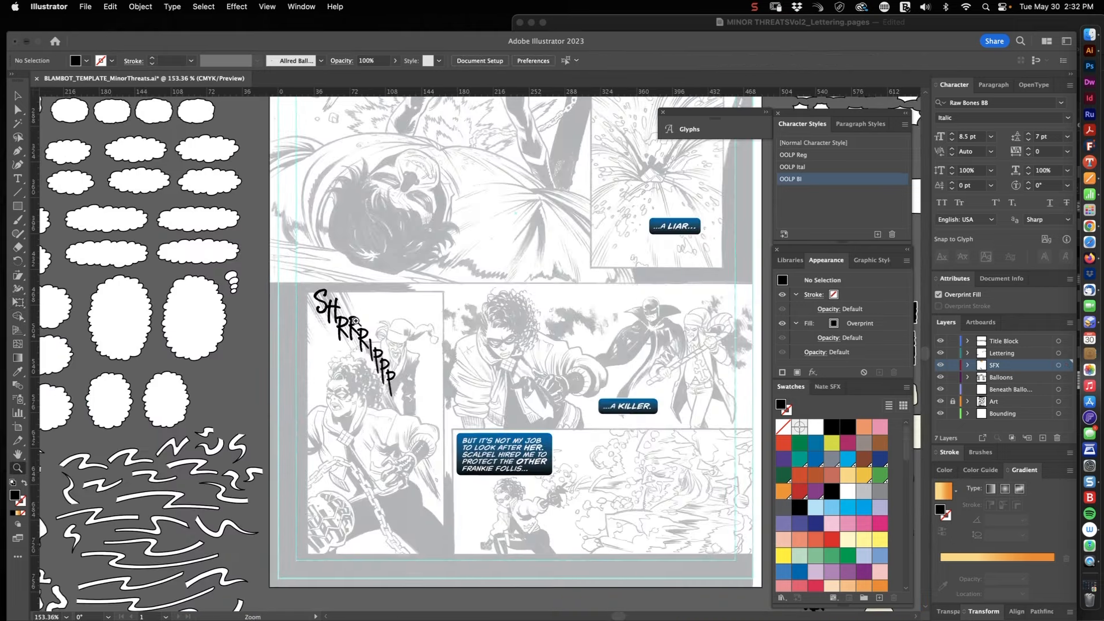
drag(355, 320, 439, 300)
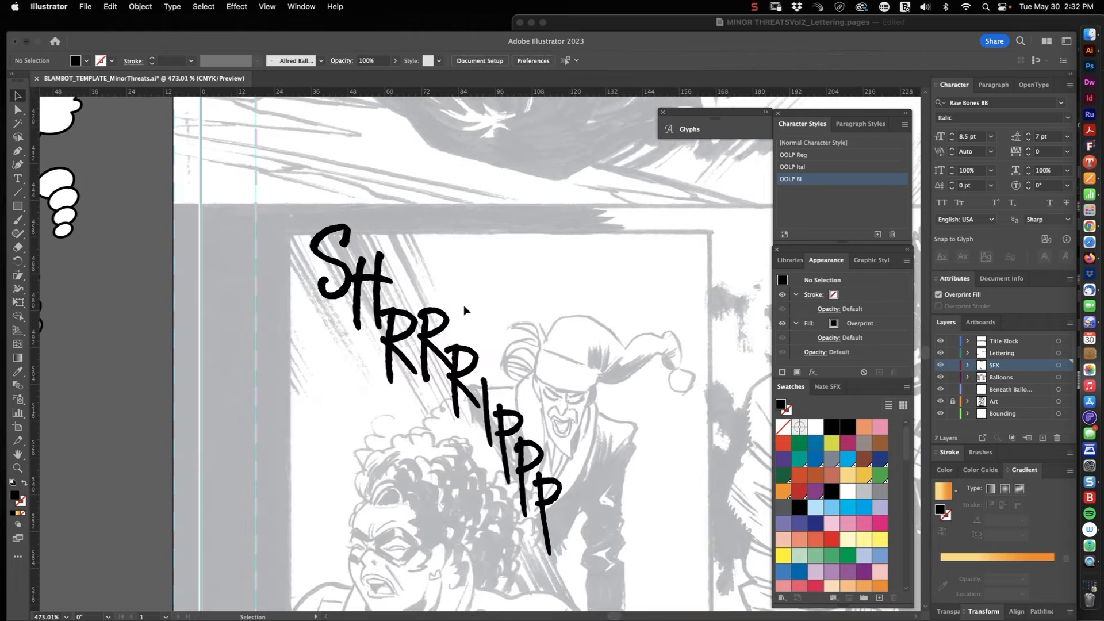
key(z)
drag(504, 317, 618, 287)
key(v)
click(491, 288)
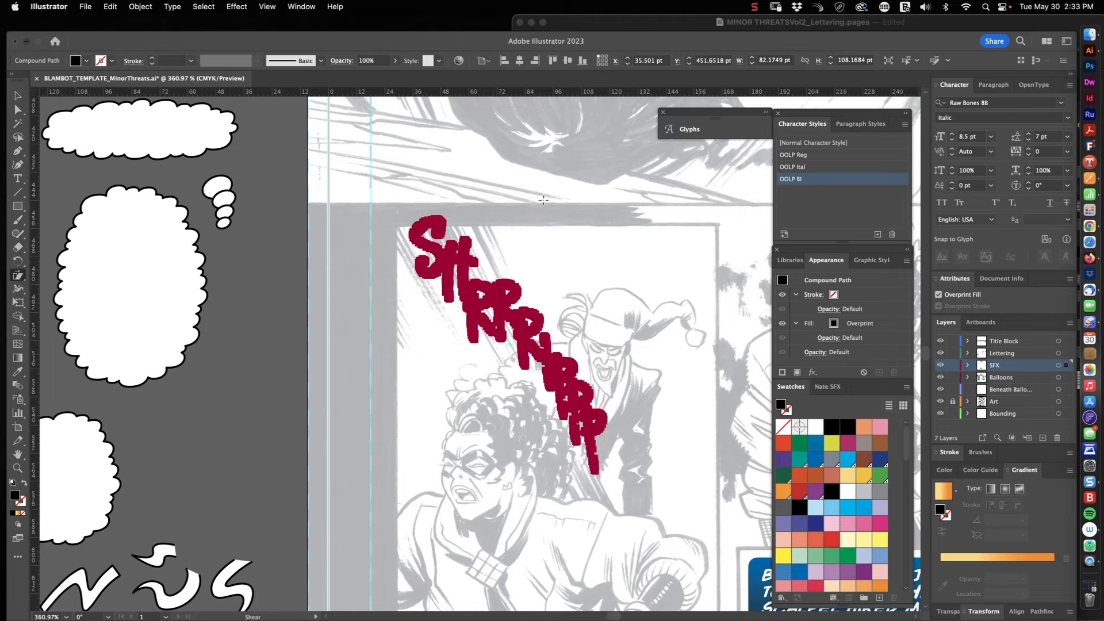
drag(544, 200, 573, 195)
key(r)
drag(692, 397, 692, 373)
click(660, 316)
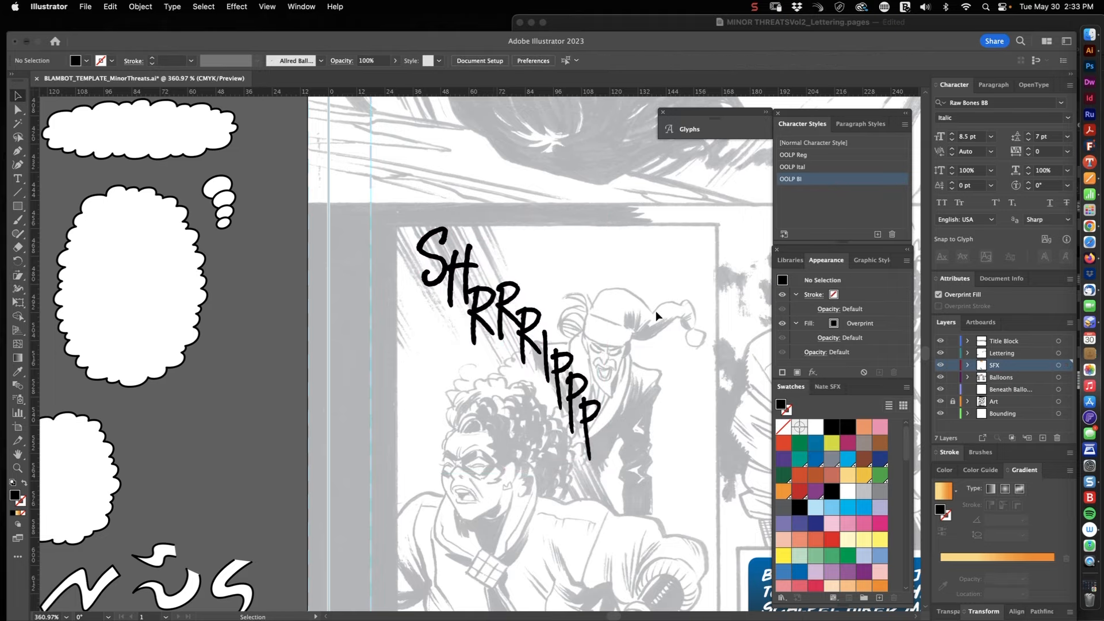
Stretch the SHRRRIPPP lettering slightly upward from its upper edge
key(z)
drag(553, 280, 572, 279)
key(v)
click(507, 293)
drag(496, 211, 499, 203)
click(661, 259)
key(z)
drag(661, 259, 613, 262)
drag(748, 376, 521, 347)
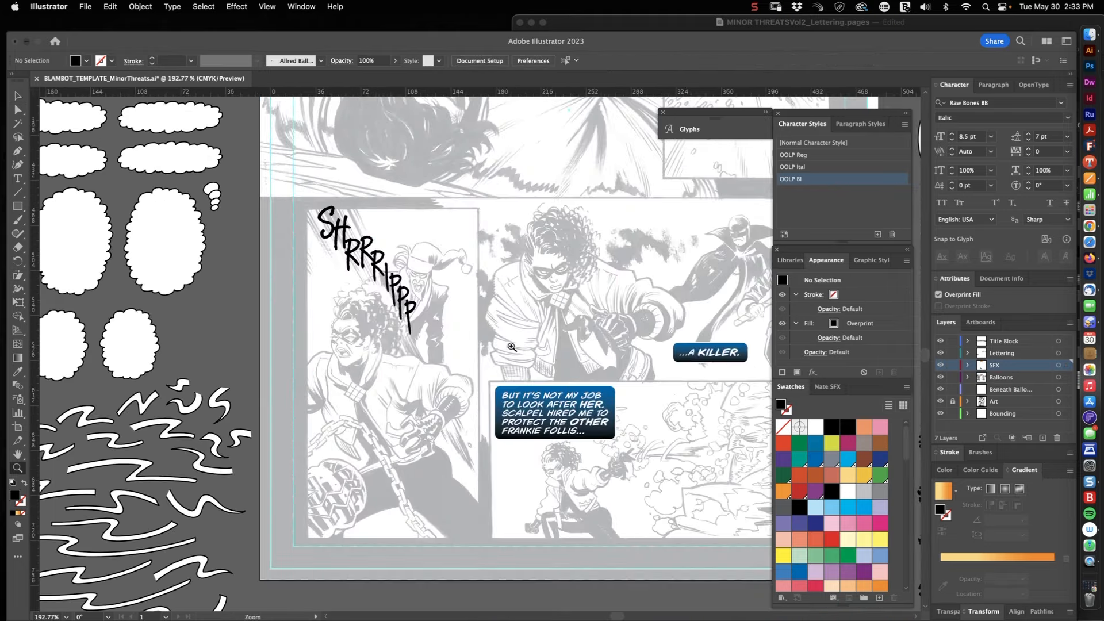
Enlarge the lettering from its lower corner to about 83 by 113 pt
drag(383, 315, 429, 315)
key(v)
click(440, 334)
drag(457, 355, 474, 390)
click(495, 365)
drag(459, 320, 440, 320)
scroll(442, 319, up, 5)
scroll(442, 320, left, 3)
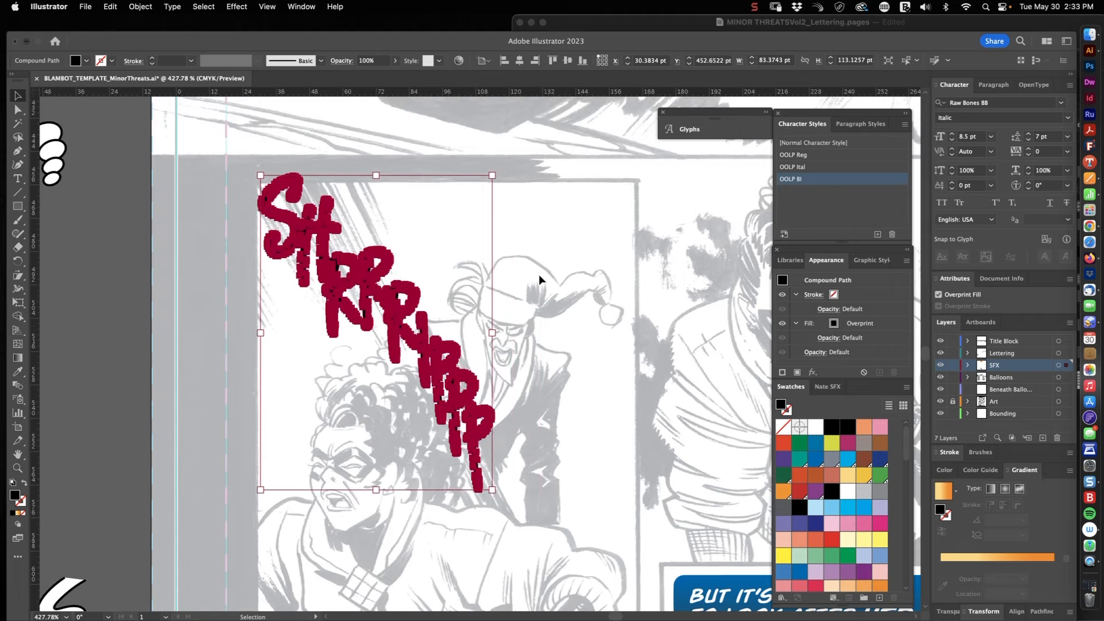
Steepen the lettering's angle and reduce its height to about 113 pt, leaving it about 77 pt wide
click(538, 282)
key(v)
click(466, 454)
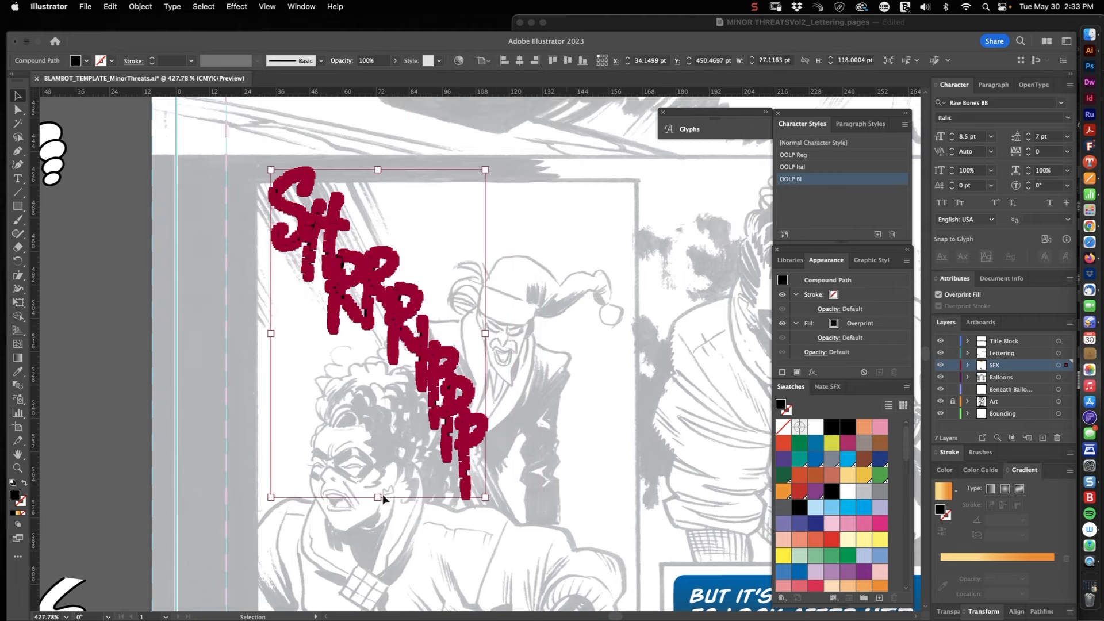
drag(380, 497, 379, 483)
click(543, 409)
Scale the lettering up from its lower corner to about 90 by 131 pt
key(z)
drag(543, 409, 499, 413)
drag(522, 478, 406, 379)
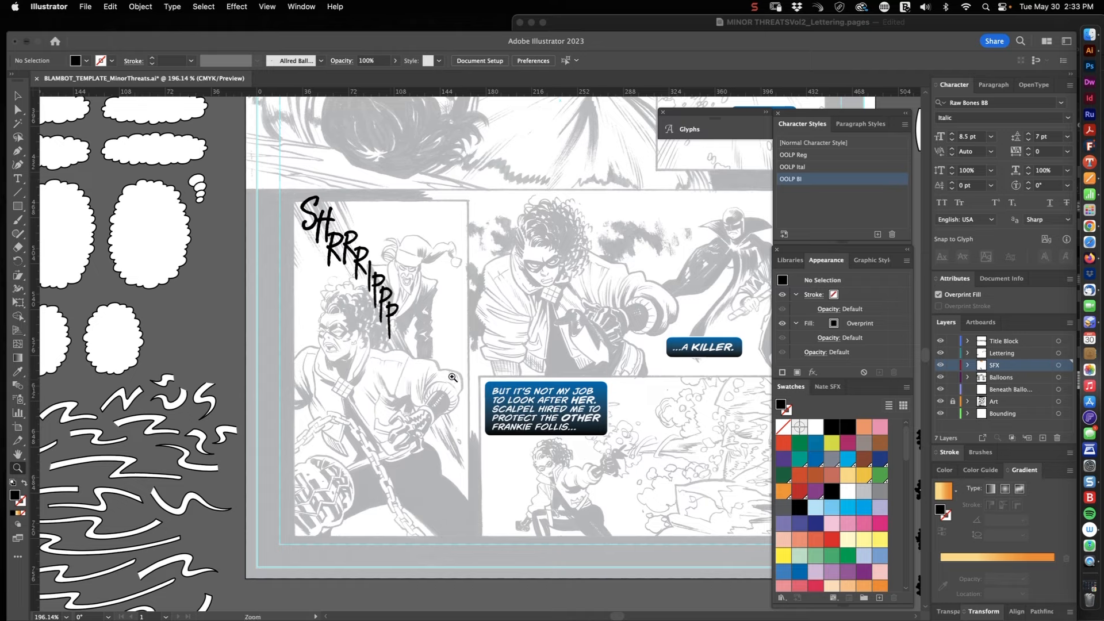
drag(349, 286, 392, 287)
key(v)
click(421, 316)
drag(441, 384, 472, 427)
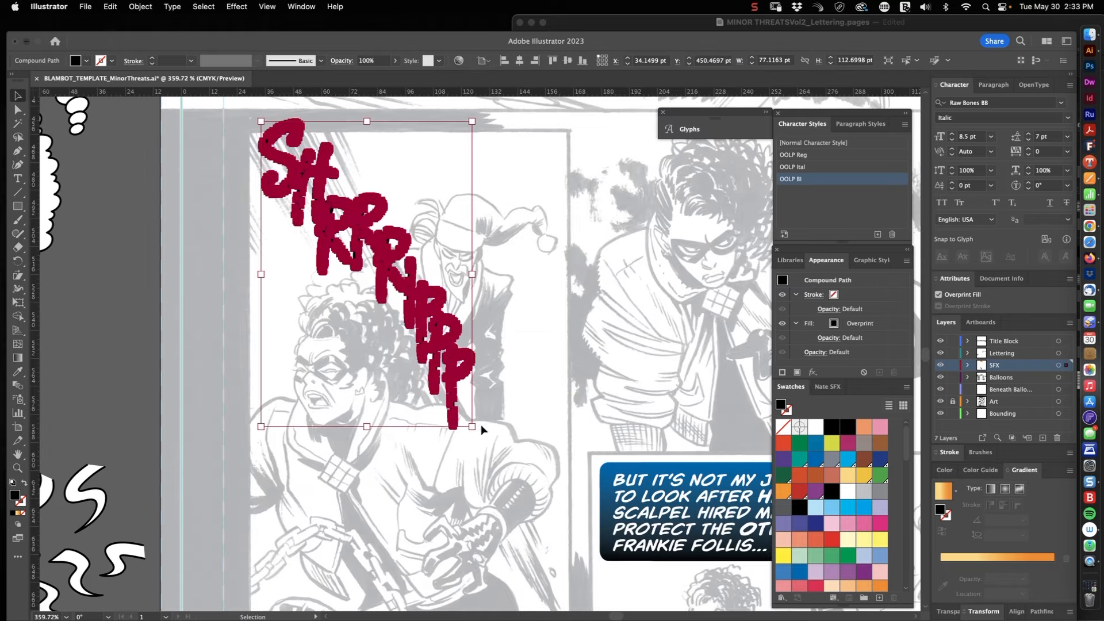
click(520, 352)
Fill the lettering with the red-orange swatch and place a slightly larger black offset copy behind it
key(z)
drag(526, 349, 448, 460)
drag(436, 286, 538, 230)
drag(535, 223, 402, 311)
drag(524, 273, 449, 276)
drag(521, 250, 641, 322)
key(v)
click(508, 384)
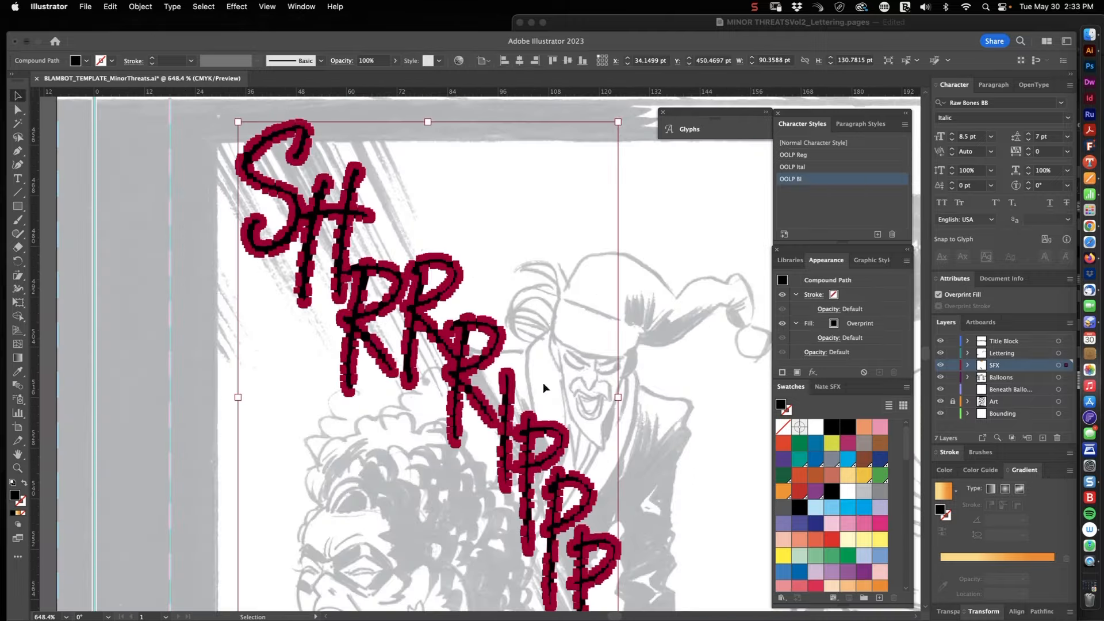
click(799, 476)
key(F2)
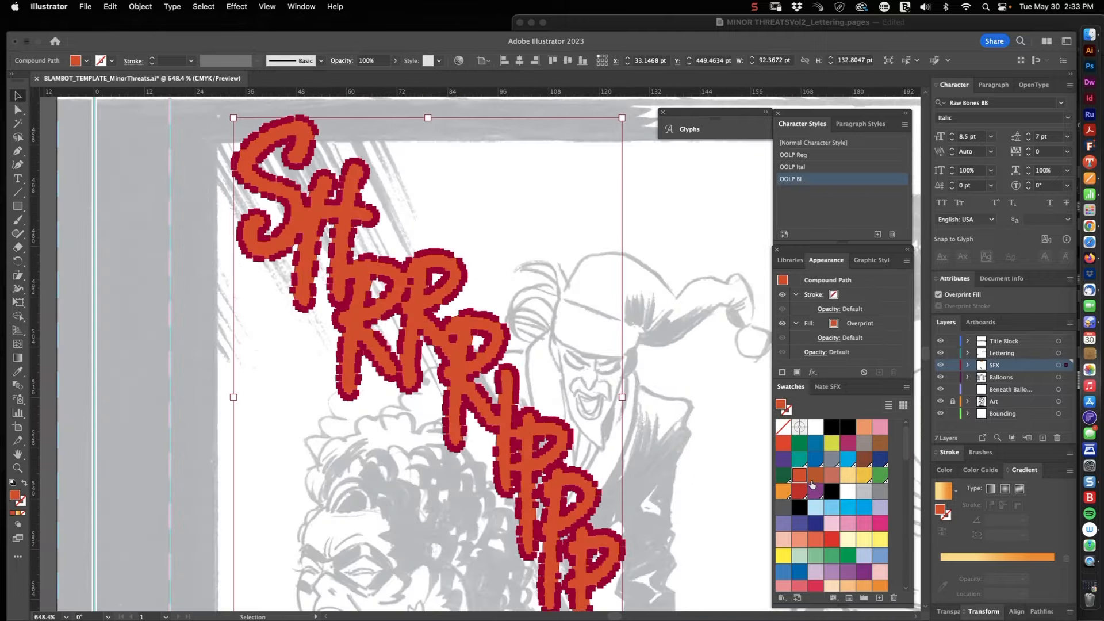
click(833, 428)
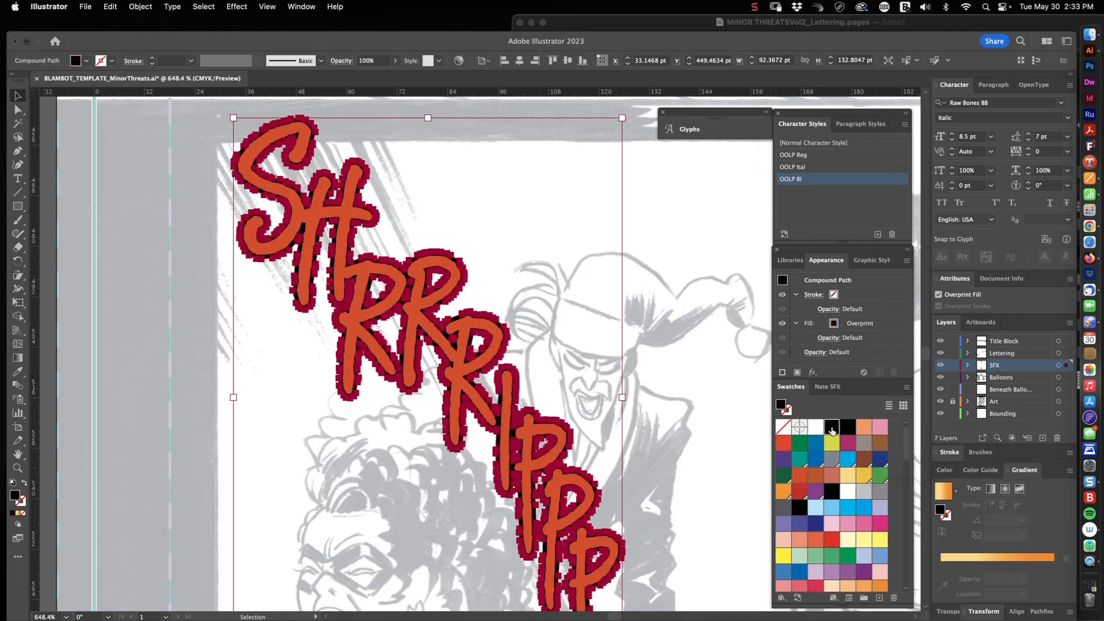
key(super+z)
key(super+z)
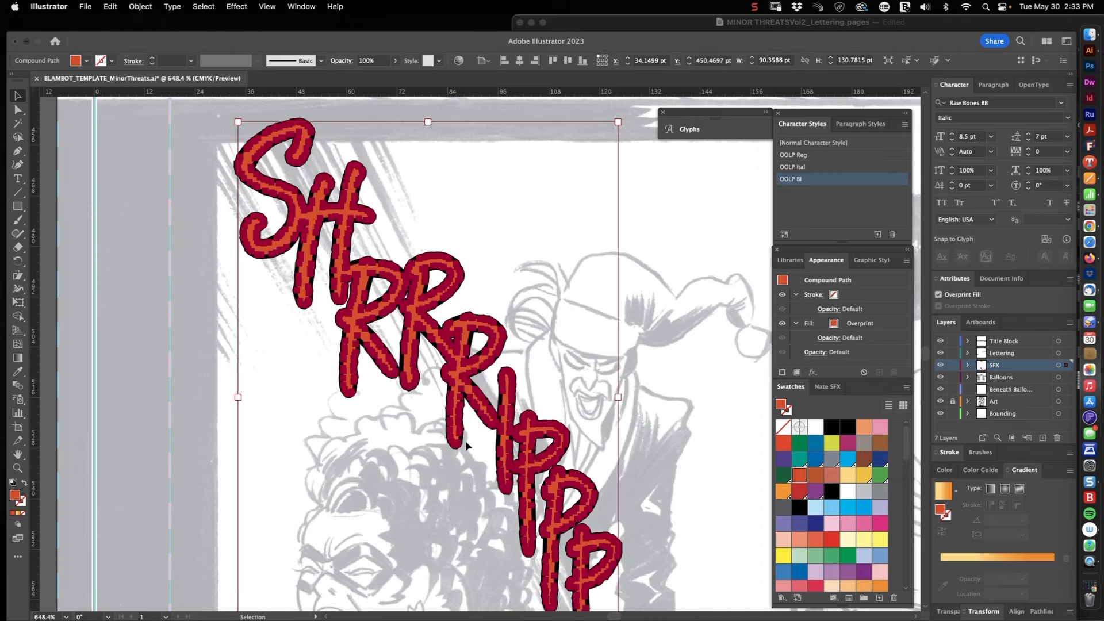
Give the front lettering a linear gradient fill running from red-orange to orange
click(18, 514)
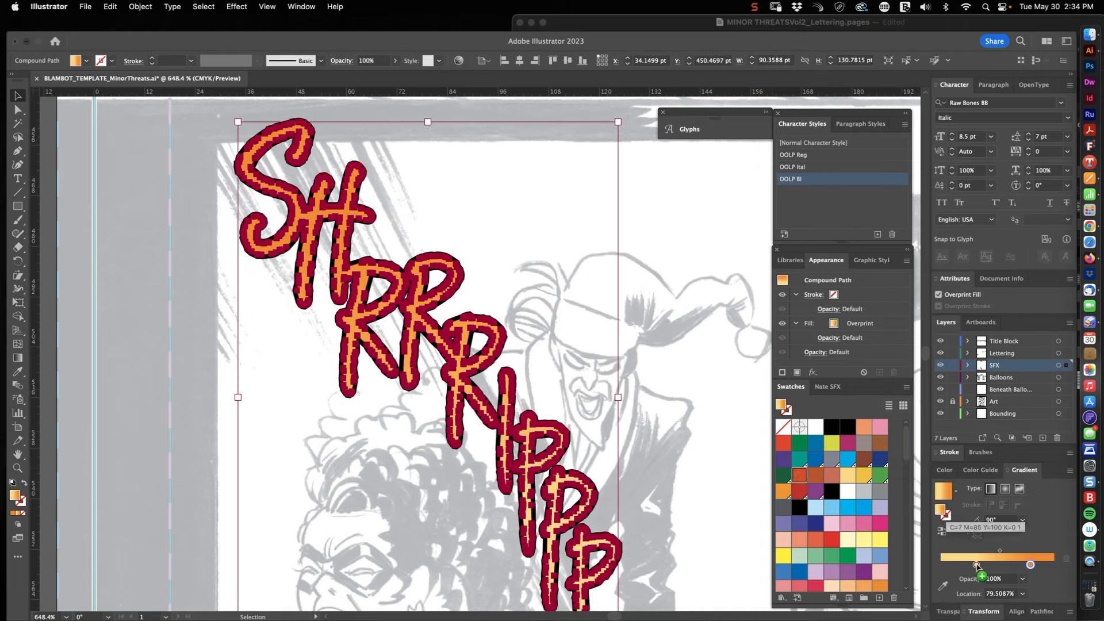
drag(977, 567, 976, 566)
click(671, 394)
Skew the gradient lettering together with its black backing into a steeper, narrower shape of about 79 by 123 pt
key(z)
drag(670, 395, 615, 402)
key(v)
click(483, 378)
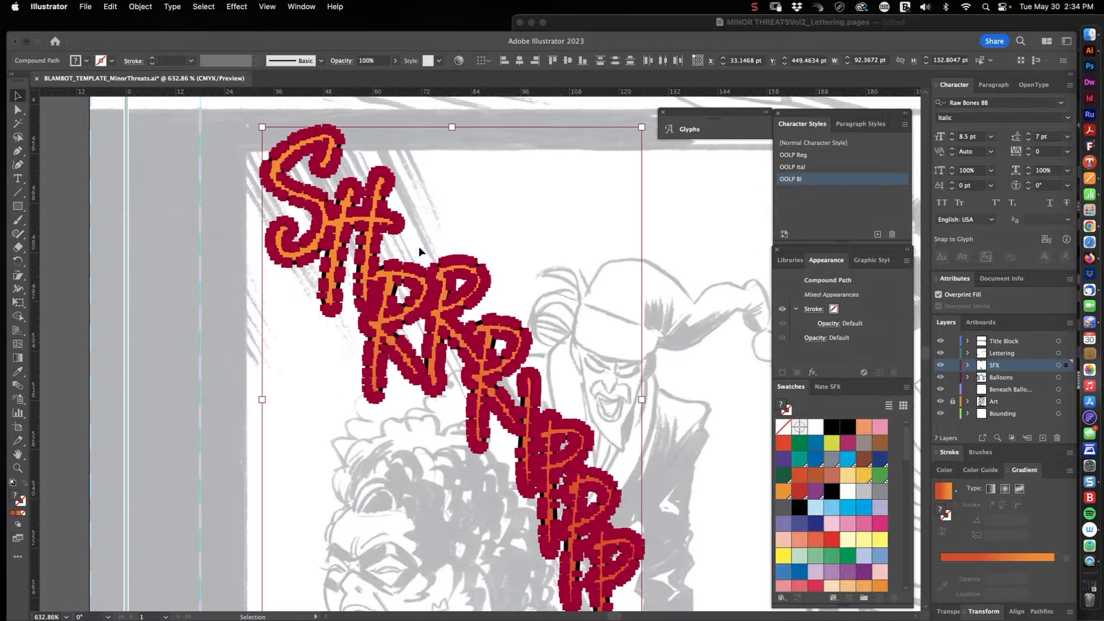
key(s)
drag(731, 347, 732, 305)
drag(451, 139, 500, 139)
key(v)
drag(535, 379, 524, 359)
drag(646, 370, 558, 226)
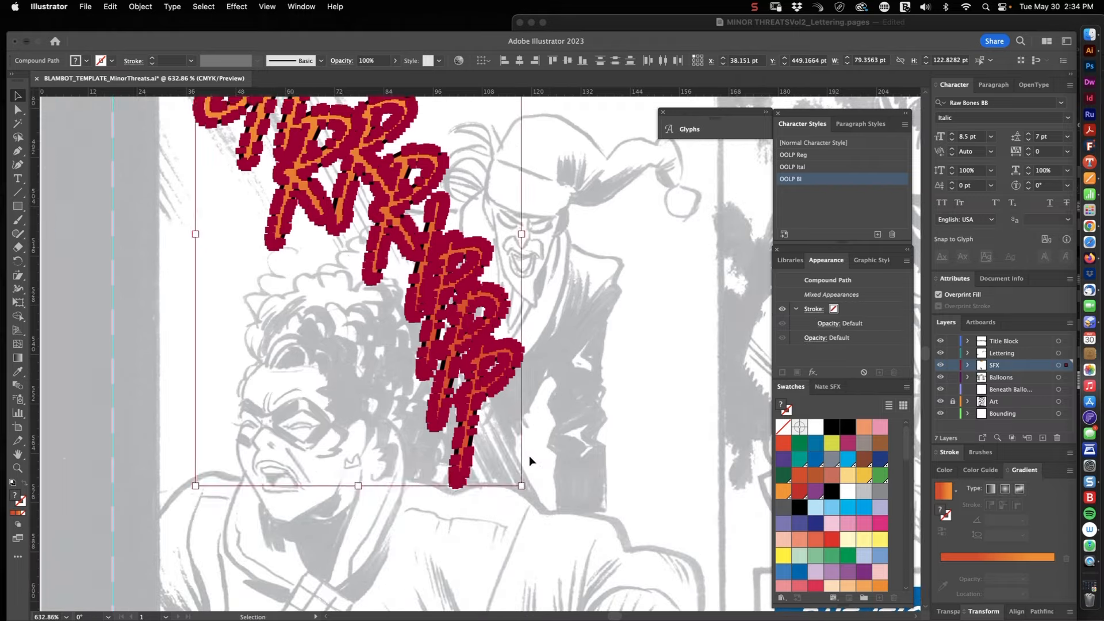
Shrink the lettering and backing slightly, reposition them in the panel and refine their slant
drag(522, 486, 515, 463)
drag(482, 249, 505, 287)
drag(545, 321, 567, 376)
key(s)
drag(580, 420, 592, 420)
key(v)
click(616, 352)
Replace the distorted black backing with a fresh black offset outline behind the gradient lettering
key(z)
drag(620, 339, 549, 332)
drag(445, 324, 493, 336)
key(v)
click(510, 357)
key(Delete)
click(525, 347)
key(F2)
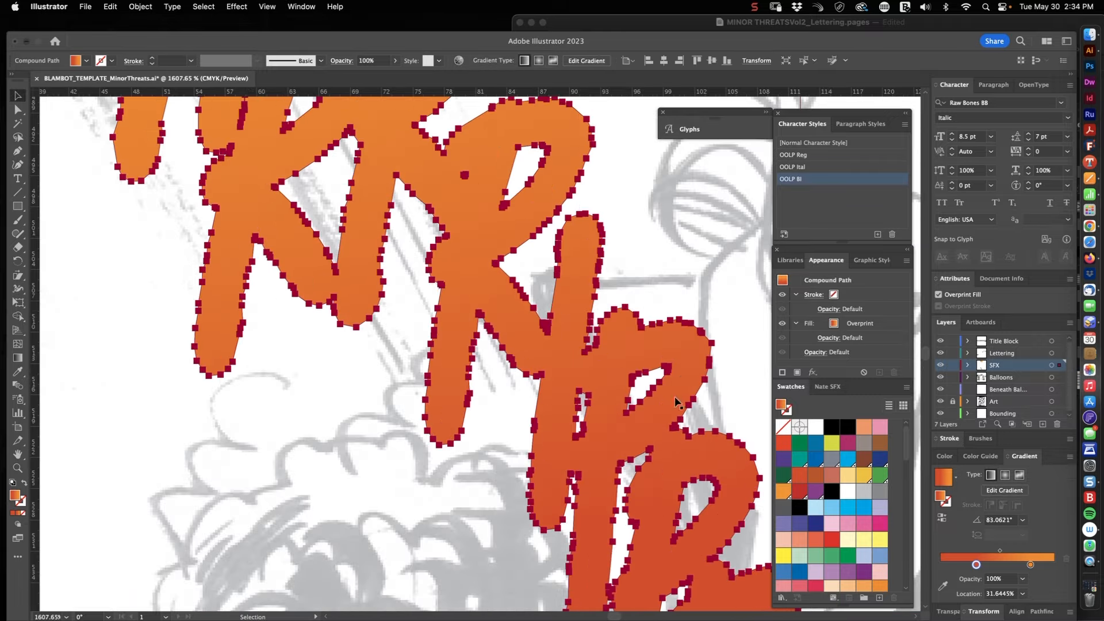
click(830, 429)
click(739, 403)
Try scaling the finished lettering and its outline down slightly from the lower corner
key(z)
drag(567, 446, 270, 526)
drag(567, 521, 389, 355)
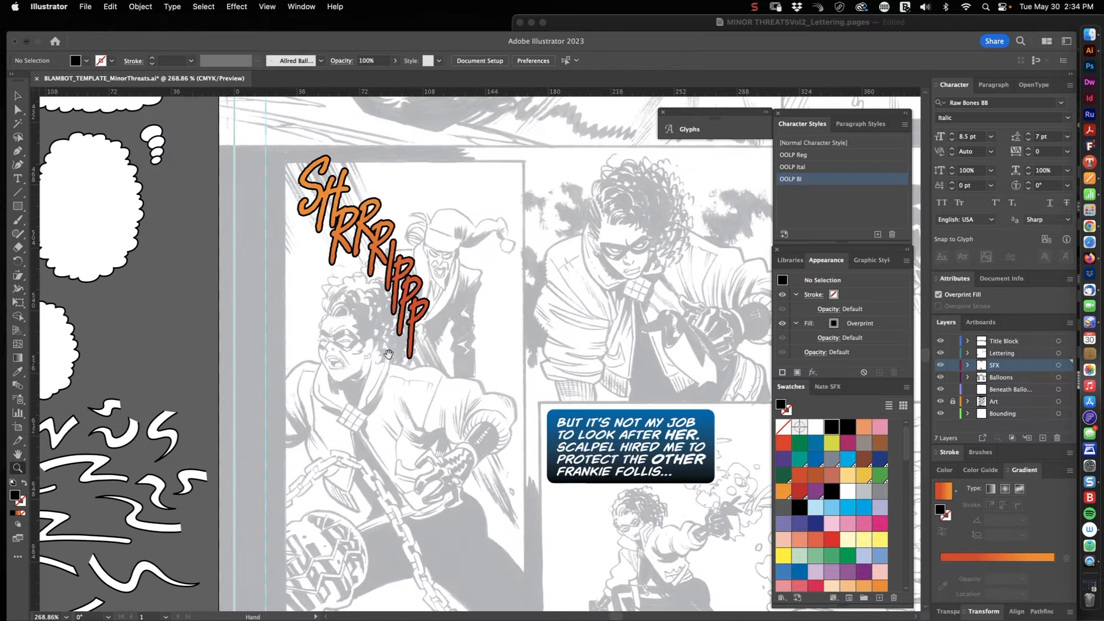
drag(392, 295, 427, 296)
drag(427, 299, 512, 403)
key(v)
drag(440, 399, 533, 425)
drag(524, 479, 504, 446)
click(589, 398)
Undo the last scaling of the lettering and deselect it
key(z)
drag(607, 403, 498, 457)
key(super+z)
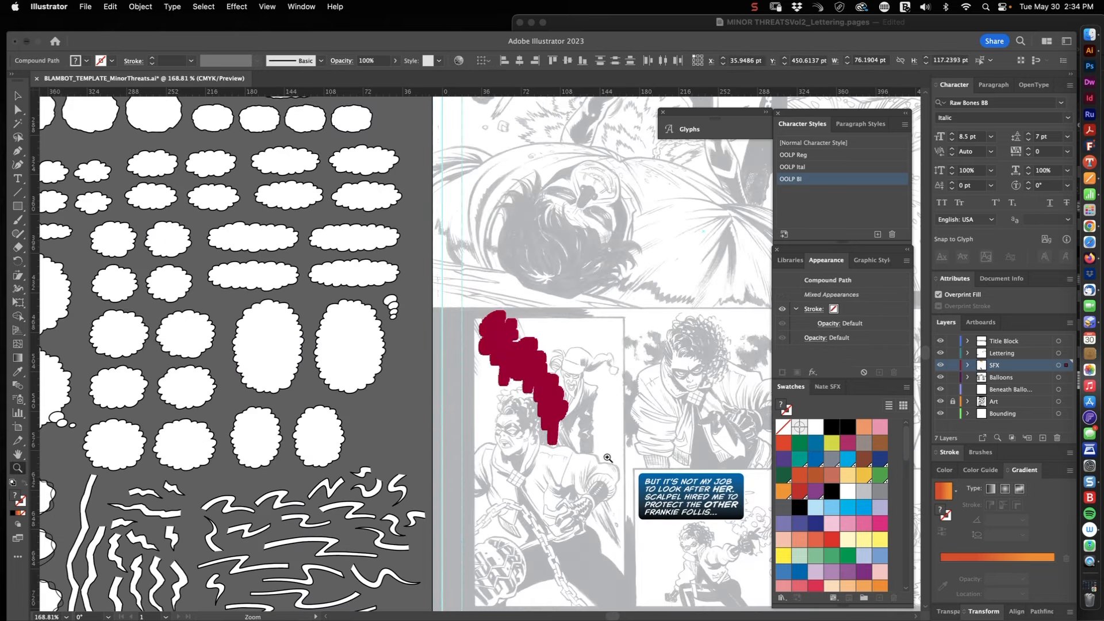
drag(597, 422, 608, 389)
key(v)
click(602, 415)
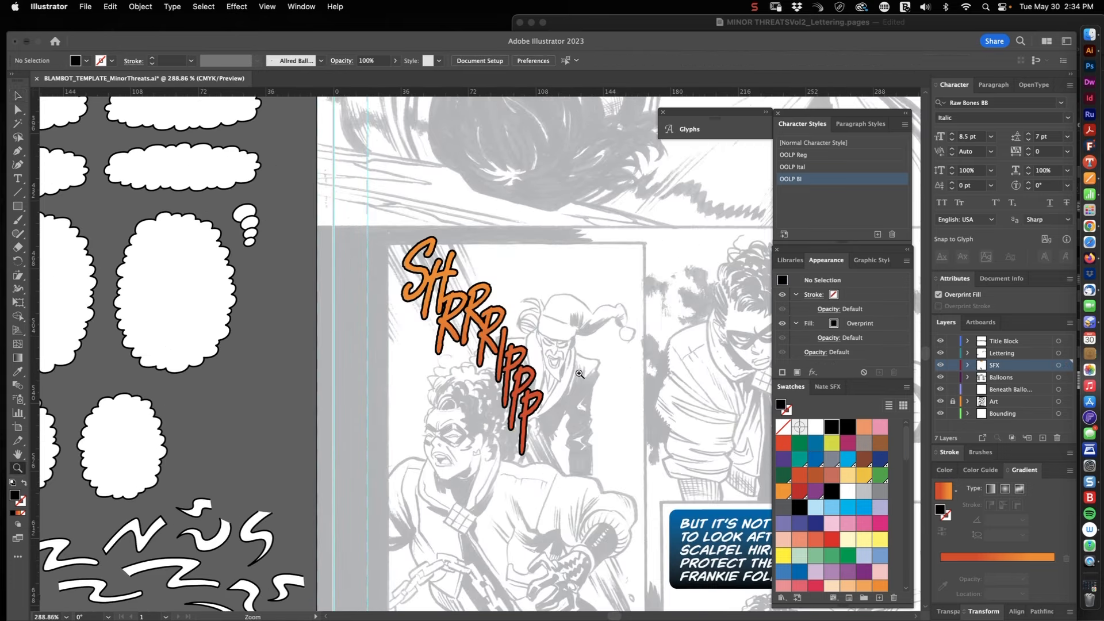
Try a dark red swatch as the fill of the outline behind the SHRRRIPPP lettering
drag(490, 357, 603, 338)
key(v)
click(614, 330)
click(815, 476)
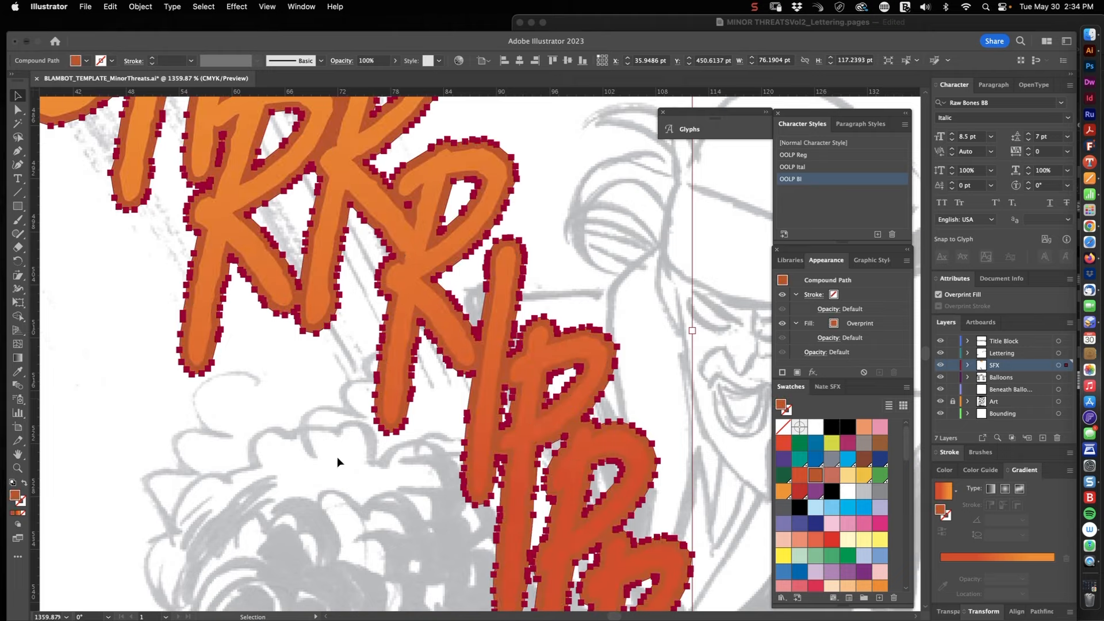
double_click(16, 497)
click(707, 358)
scroll(831, 506, down, 5)
click(832, 542)
click(669, 388)
key(z)
drag(668, 388, 468, 480)
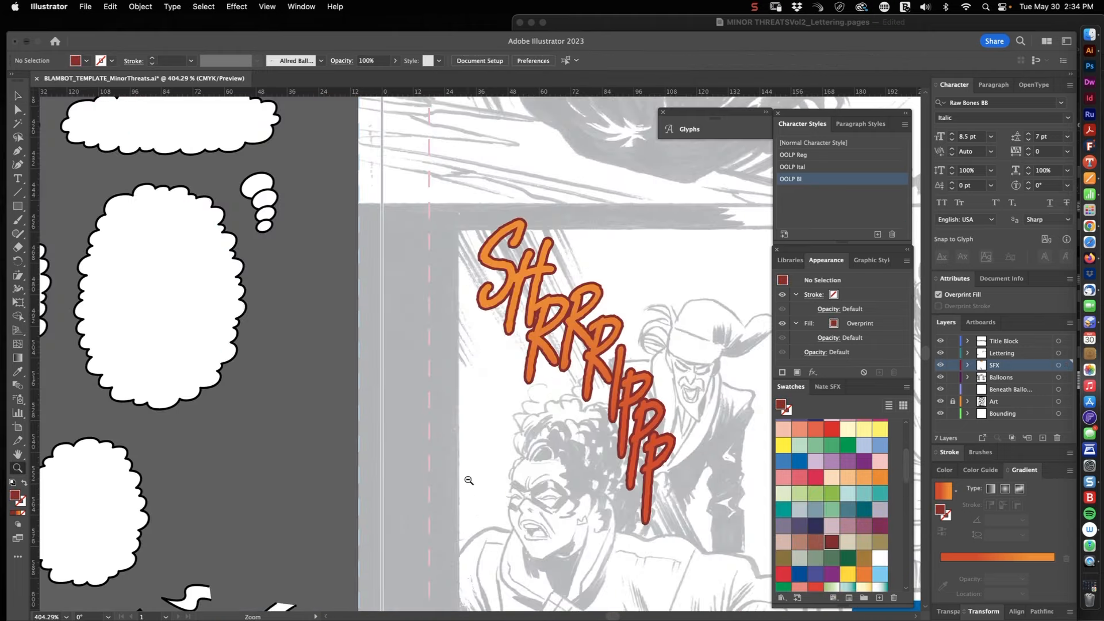
Recolor the outline behind the SHRRRIPPP lettering to dark red with hex value aa1c00 and deselect it
drag(581, 515, 648, 406)
key(v)
drag(525, 478, 389, 524)
click(677, 415)
key(z)
drag(399, 251, 459, 185)
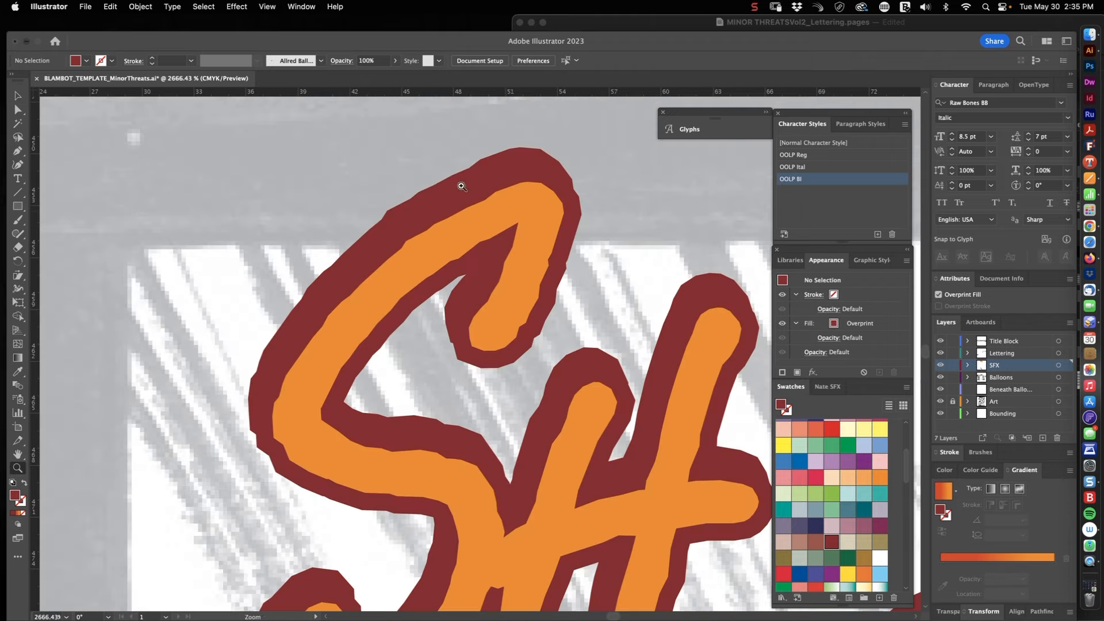
key(v)
click(406, 208)
shift+click(459, 363)
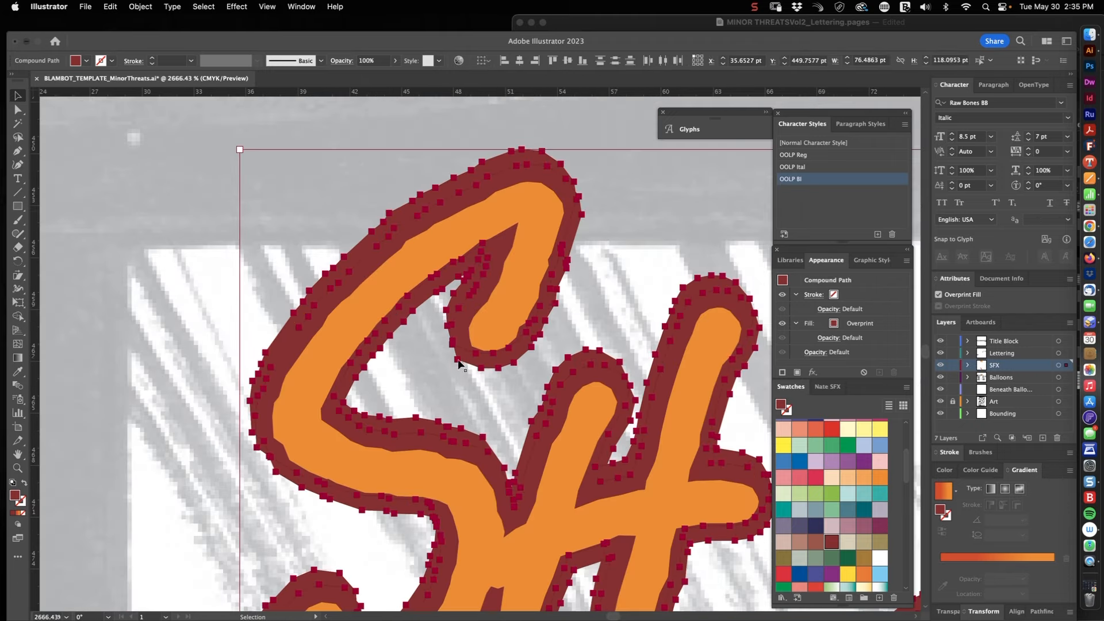
shift+click(498, 361)
drag(911, 476, 908, 443)
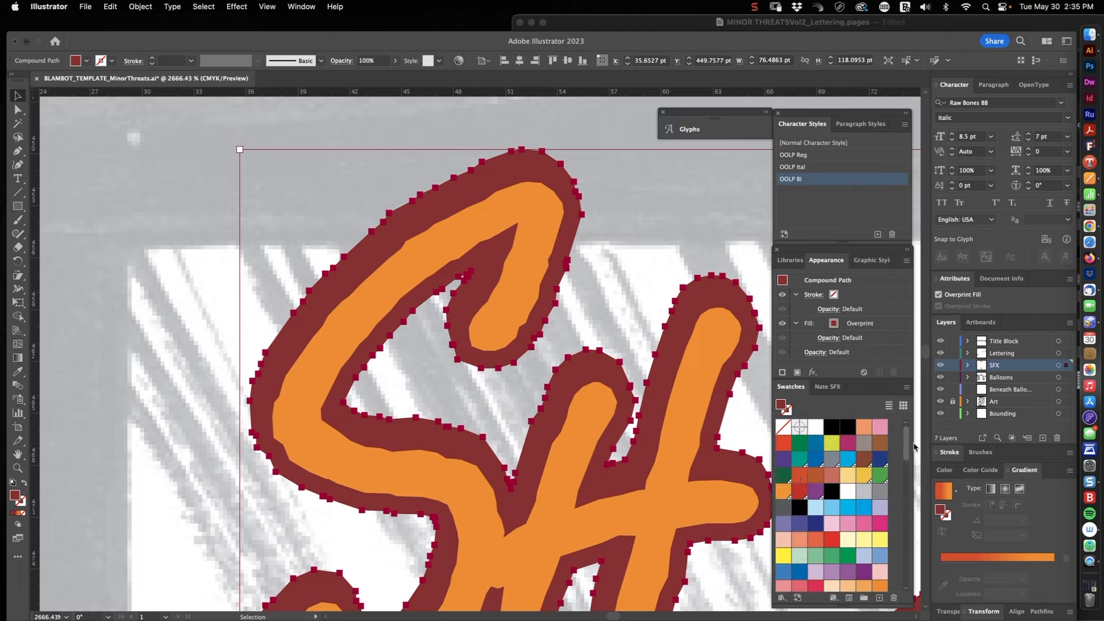
click(799, 475)
double_click(17, 497)
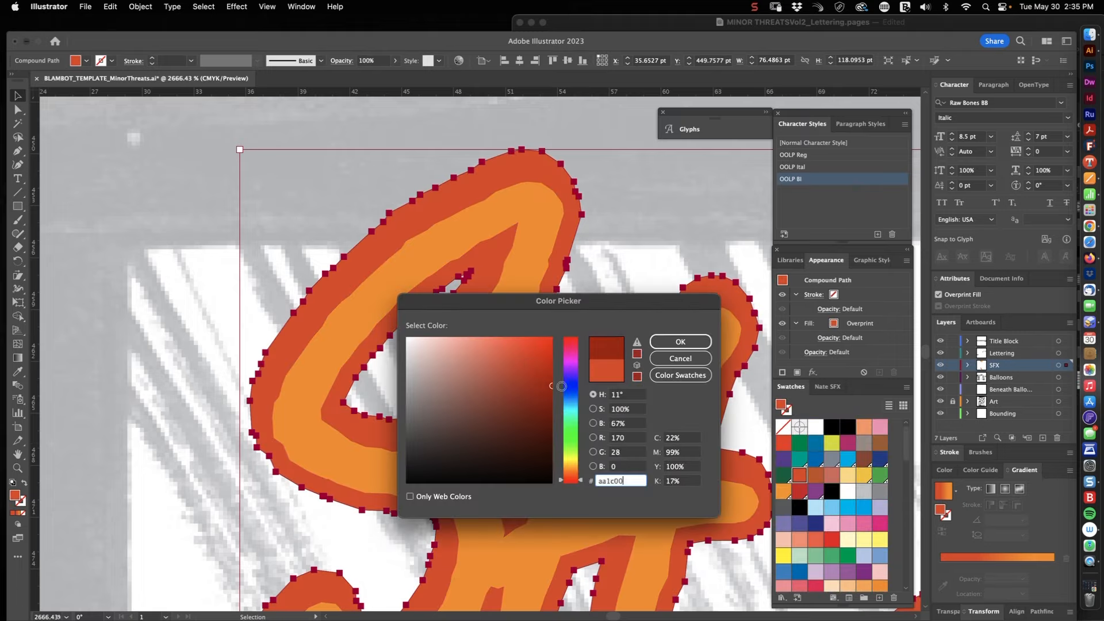
click(670, 344)
click(631, 253)
Rotate the SHRRRIPPP lettering together with its outline slightly counterclockwise and deselect it
drag(580, 316, 267, 239)
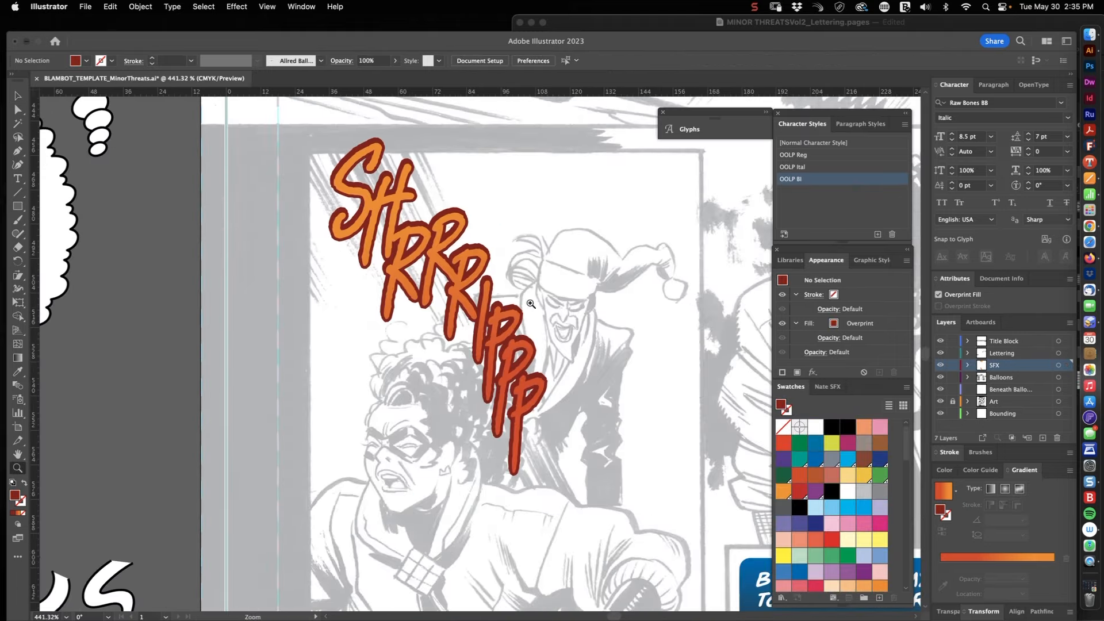
drag(626, 323, 619, 392)
drag(542, 277, 565, 291)
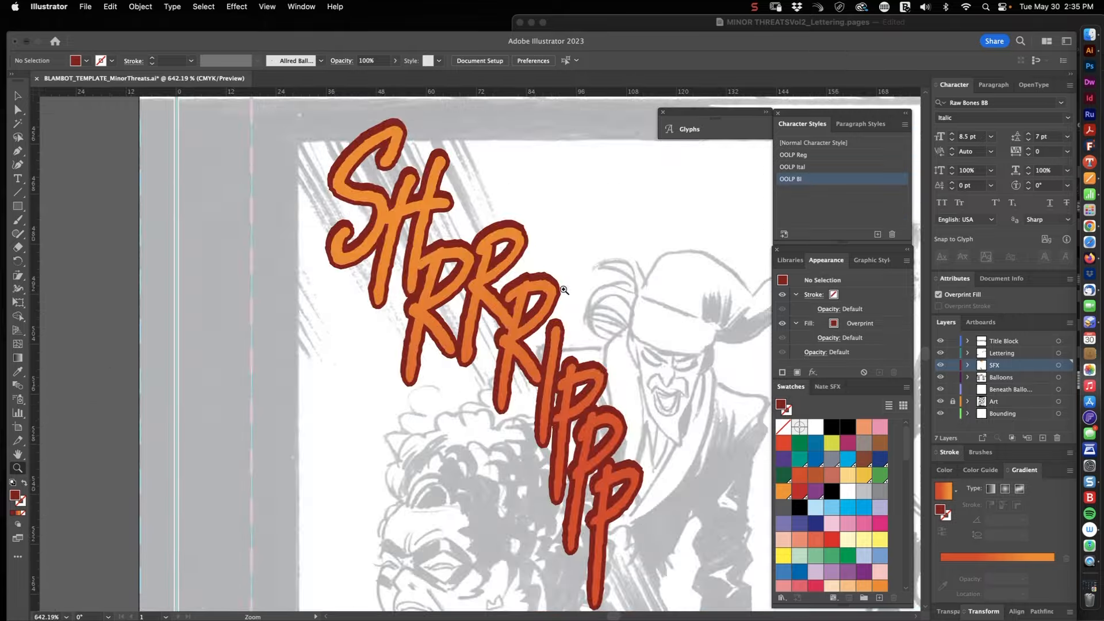
drag(628, 395, 592, 402)
drag(592, 454, 618, 457)
drag(552, 276, 374, 414)
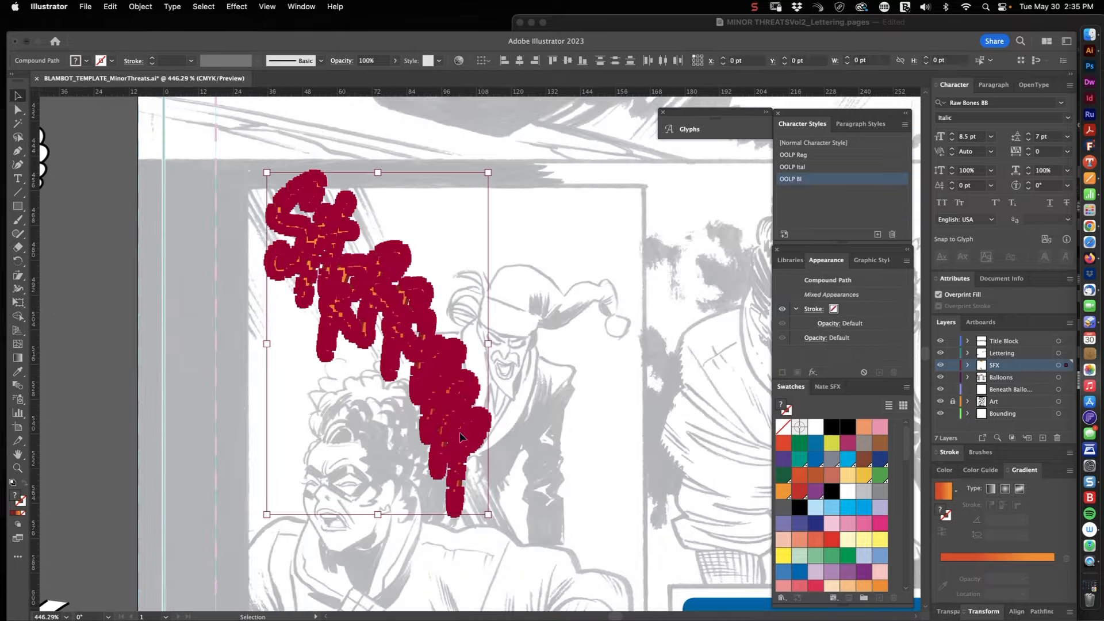
key(r)
drag(591, 471, 602, 446)
super+click(601, 442)
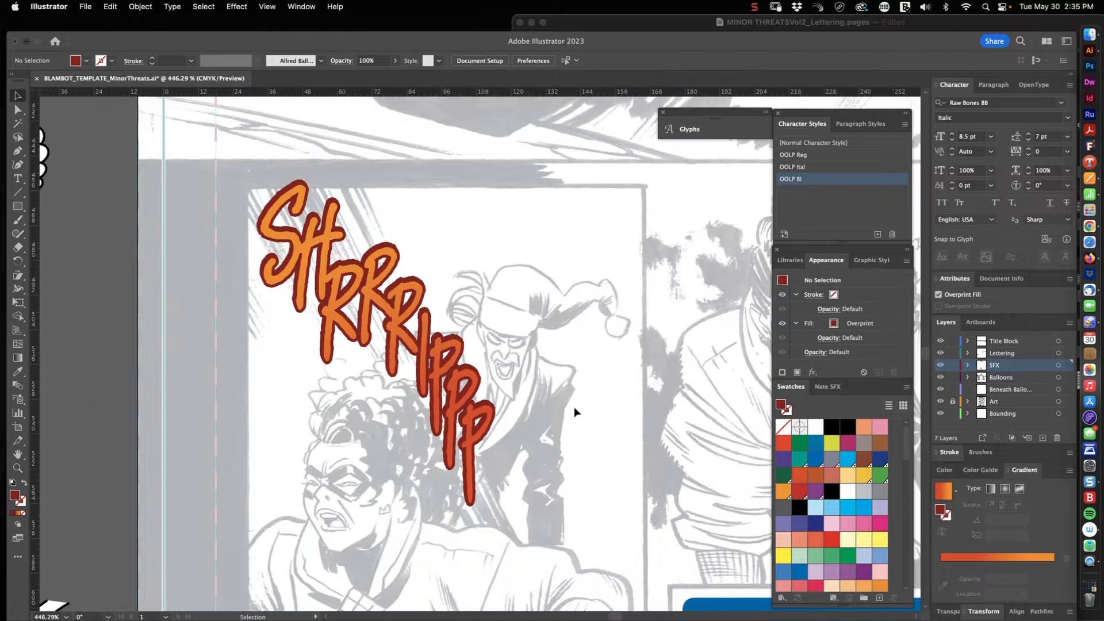
Try deleting the SHRRRIPPP lettering from the panel and undo the deletion
drag(604, 406, 439, 495)
drag(573, 398, 742, 402)
key(v)
drag(575, 316, 489, 397)
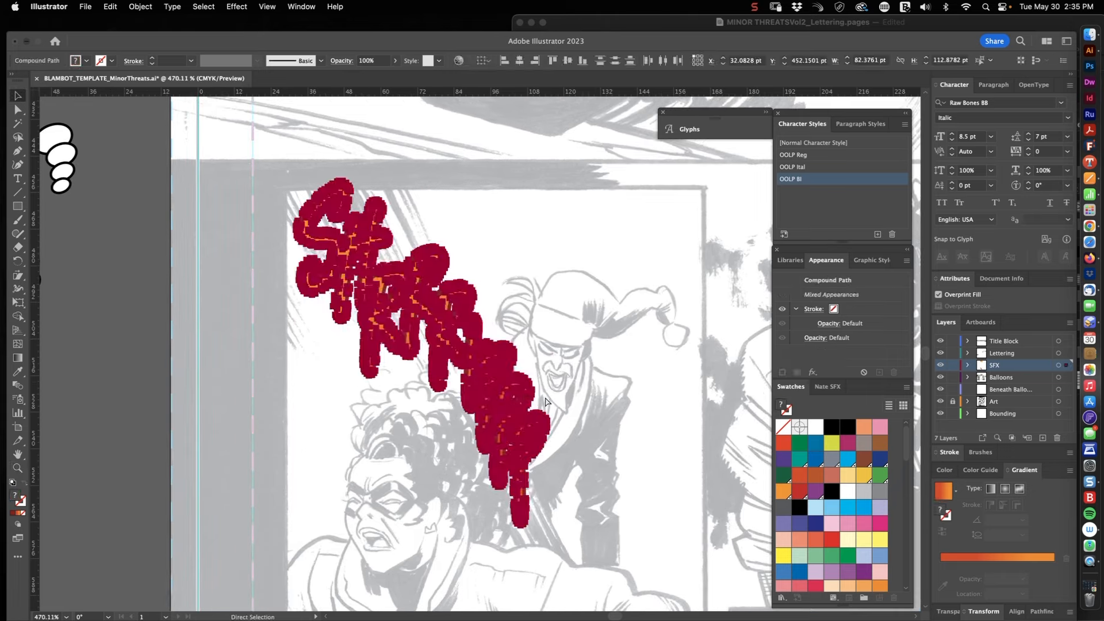
key(Delete)
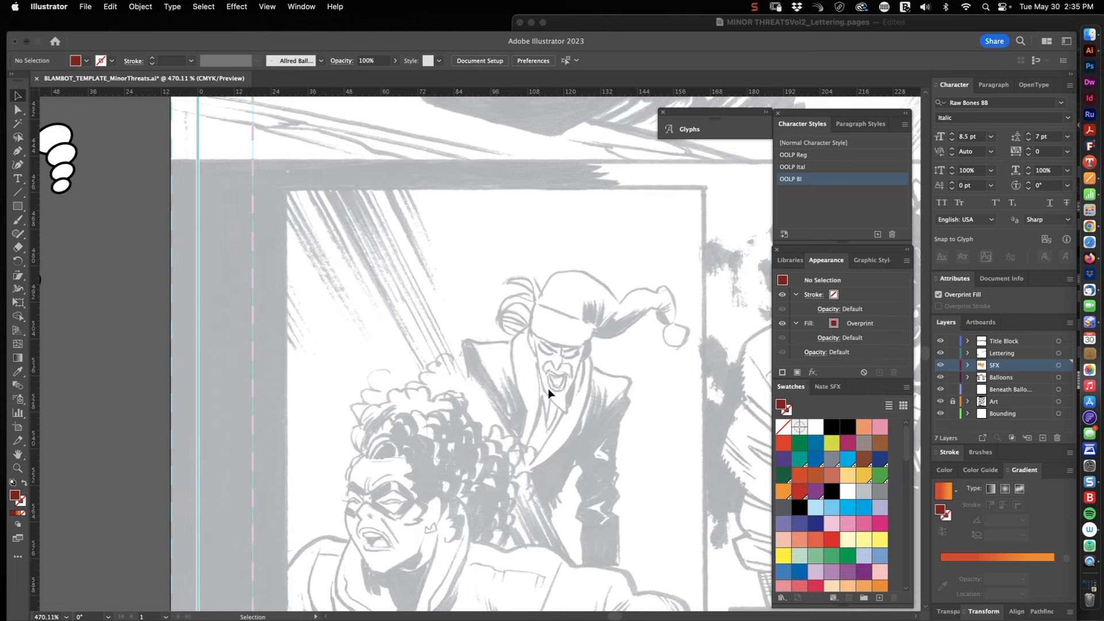
key(super+z)
click(615, 389)
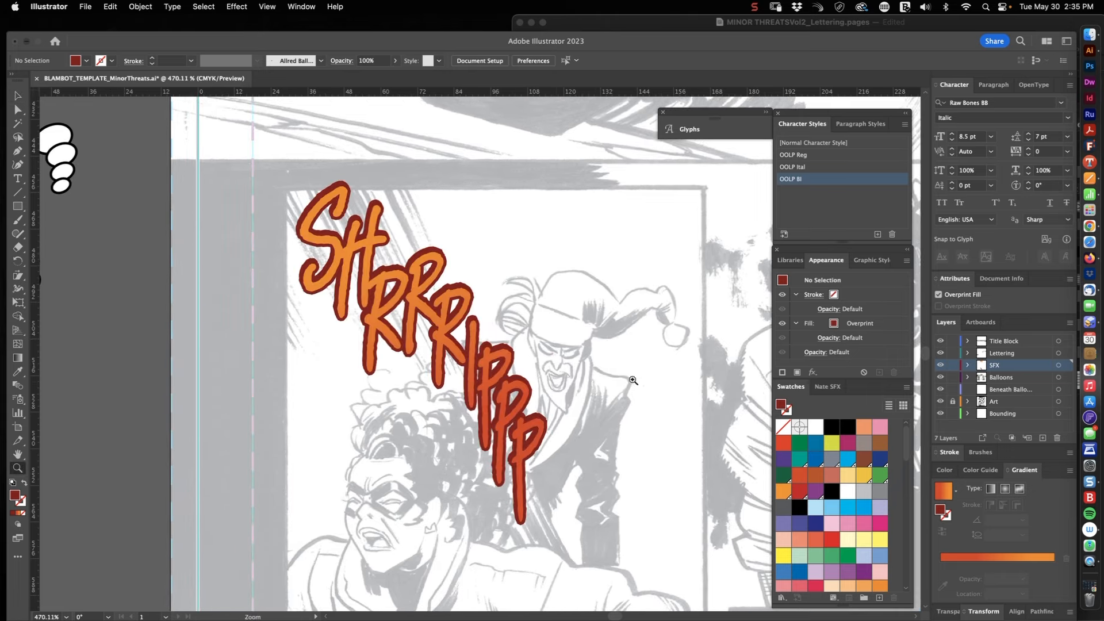
Turn off fill overprint for the dark red outline of the SHRRRIPPP lettering
drag(615, 388, 425, 371)
key(v)
click(390, 281)
click(973, 295)
click(568, 337)
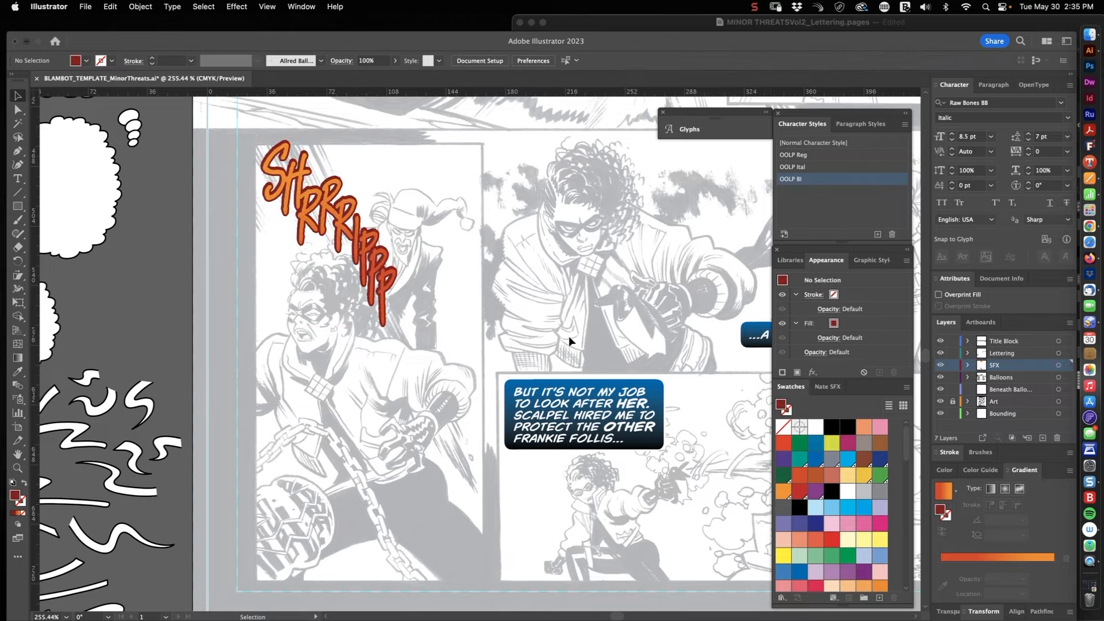
Examine the SHRRRIPPP lettering's placement and legibility against the panel art, both close up and at page scale
drag(486, 331, 534, 419)
click(429, 350)
drag(549, 237, 497, 240)
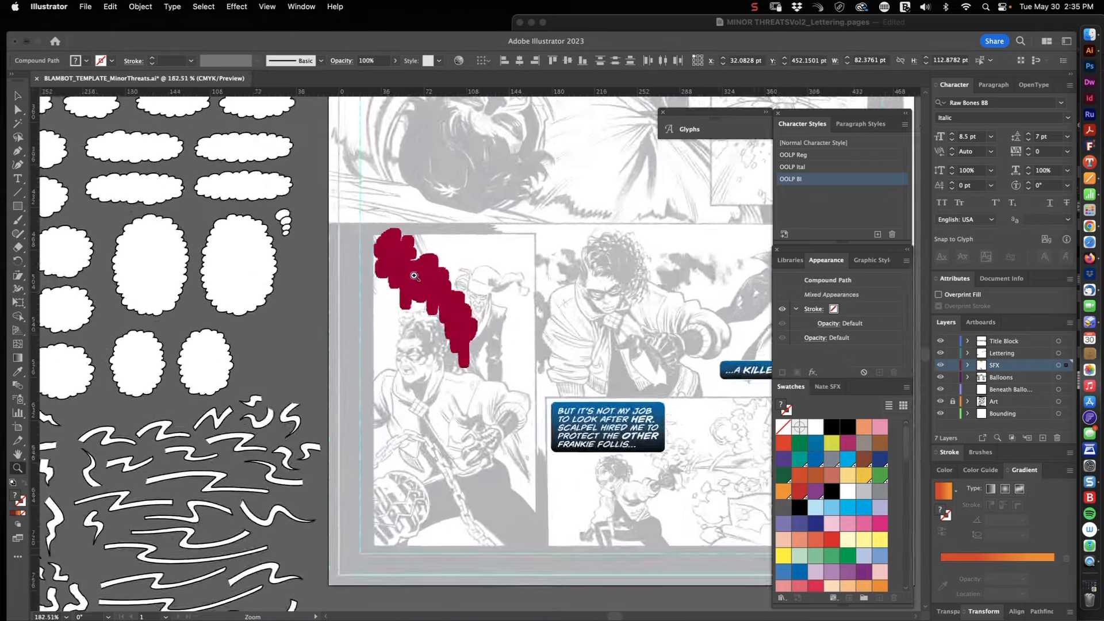
drag(416, 268, 552, 230)
click(556, 227)
key(z)
drag(604, 313, 567, 347)
key(v)
click(436, 420)
drag(461, 462, 439, 431)
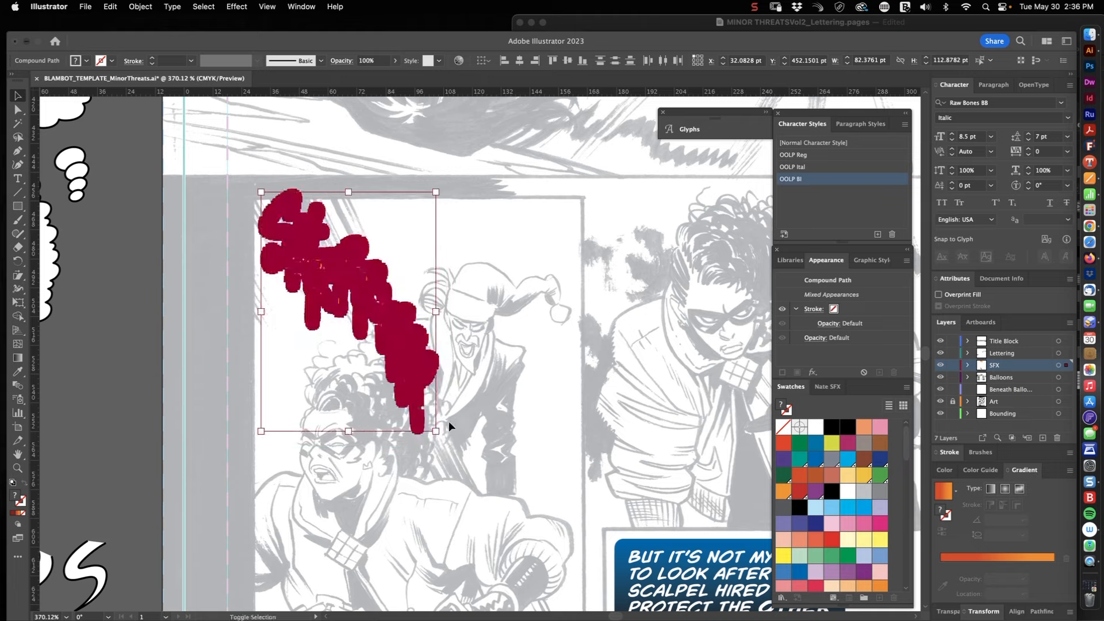
click(523, 418)
key(z)
drag(523, 423, 492, 492)
drag(578, 447, 408, 377)
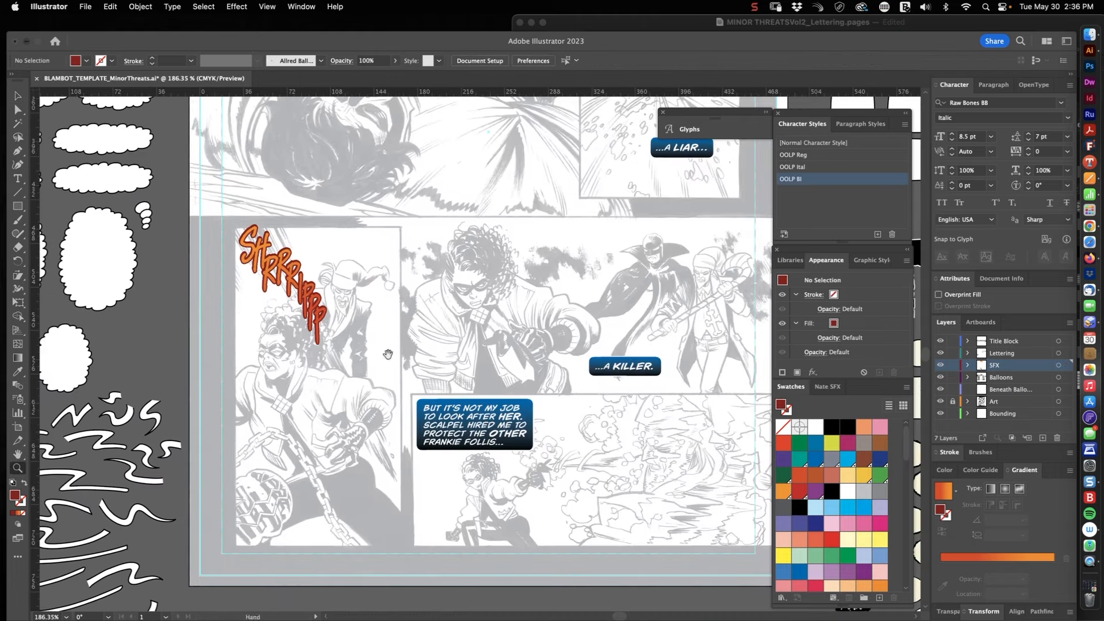
drag(263, 283, 383, 209)
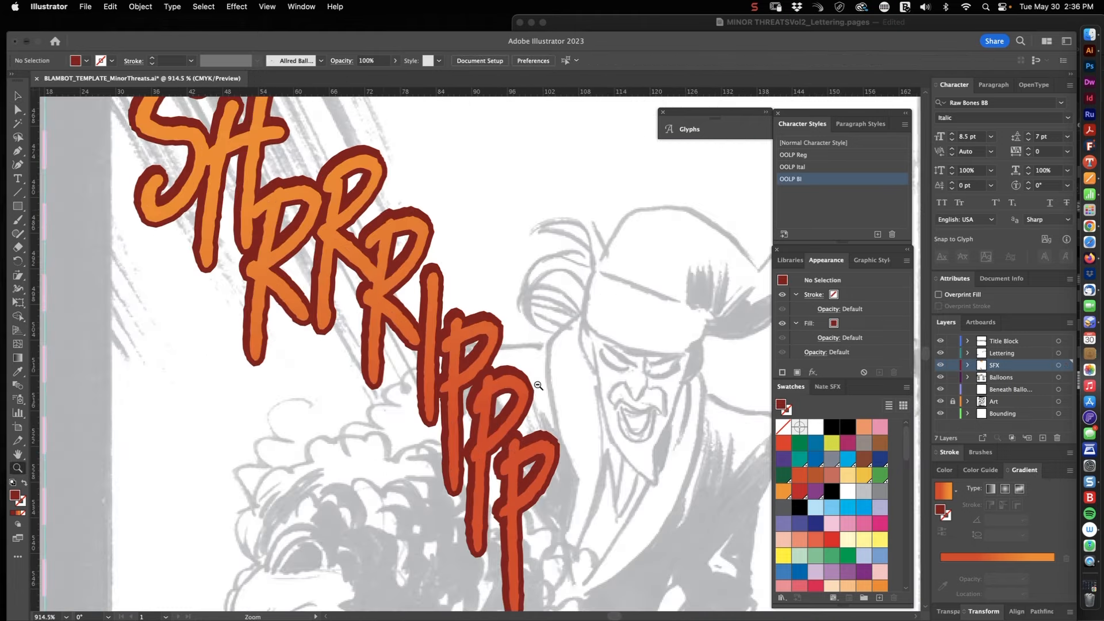
drag(539, 386, 519, 440)
drag(620, 468, 390, 376)
drag(345, 360, 299, 374)
drag(569, 353, 462, 337)
Switch to the lettering script in Pages and read the remaining panel descriptions of page twenty-two
key(v)
click(793, 22)
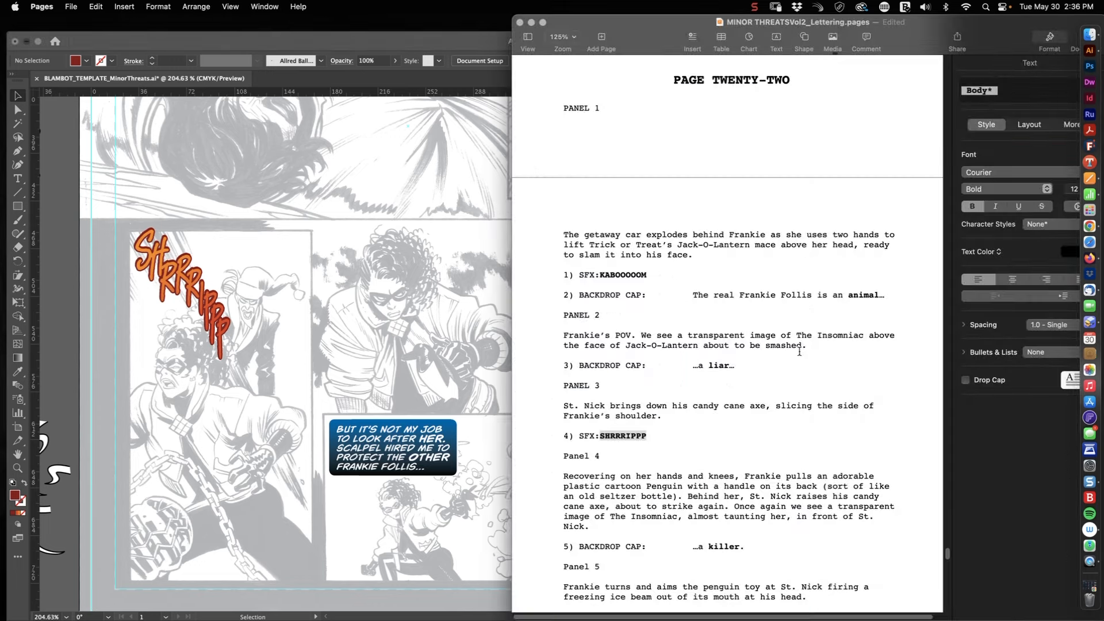
scroll(757, 460, down, 5)
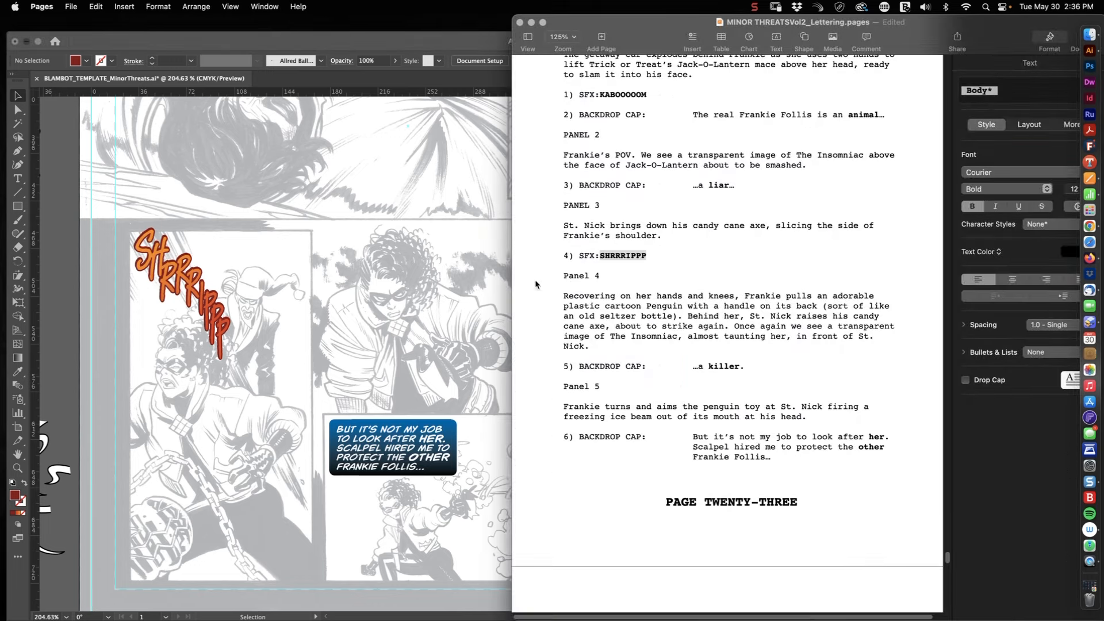
click(404, 319)
Add the sound effect text FZZZSH in the ice beam panel, to the right of the blue caption
key(z)
drag(446, 505, 582, 452)
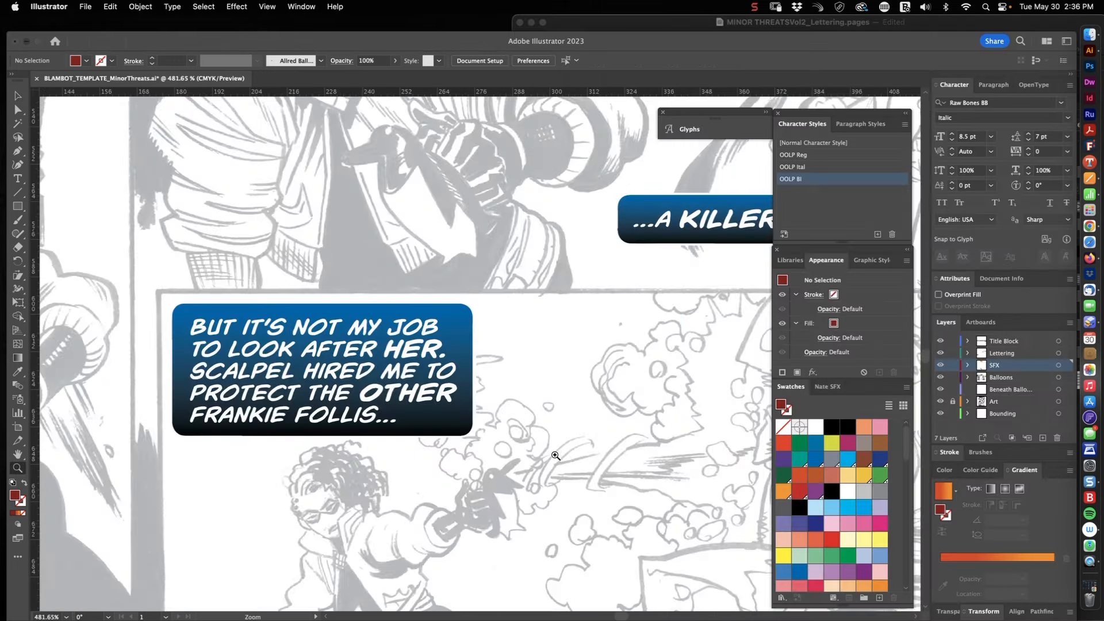
drag(577, 490, 473, 363)
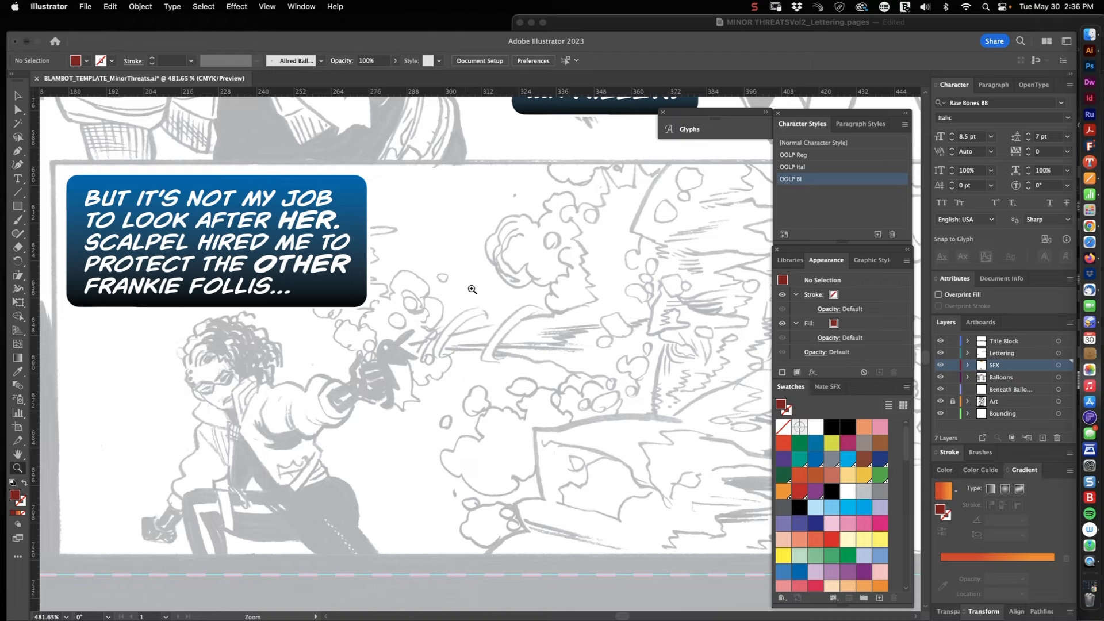
drag(463, 274, 448, 327)
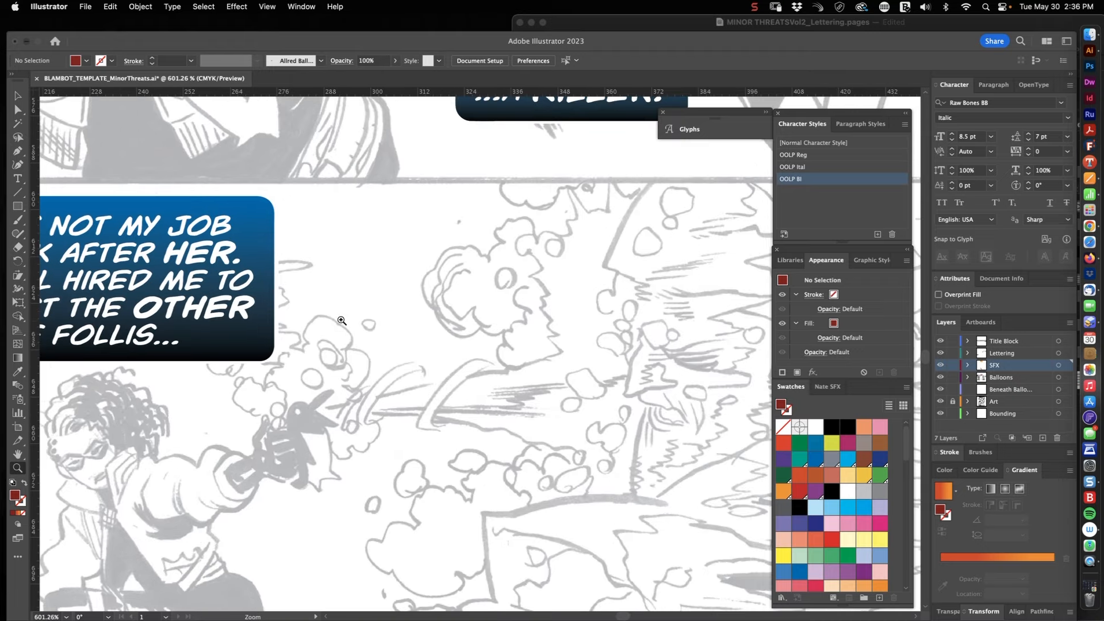
drag(341, 320, 394, 326)
key(t)
click(416, 328)
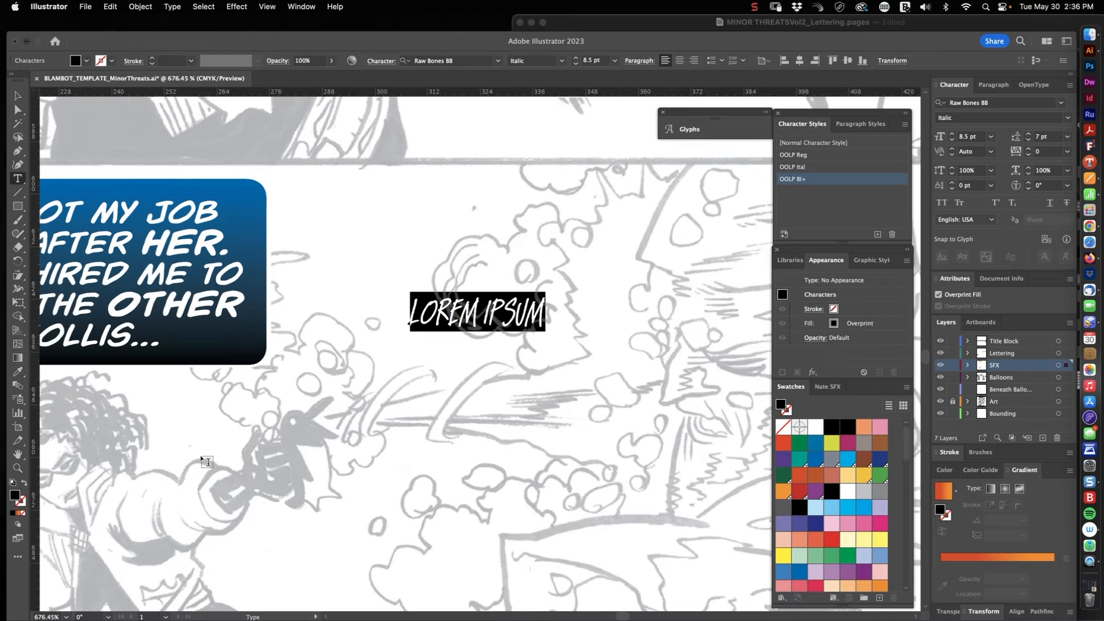
text(FZZZS)
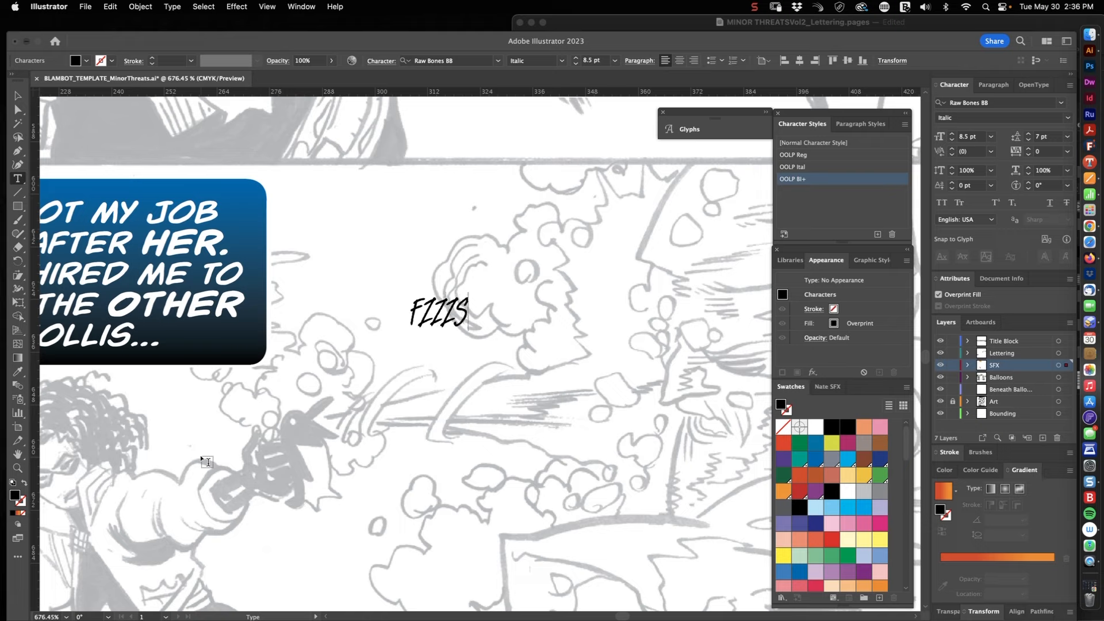
text(H)
key(Escape)
Set the FZZZSH text in the BloodyMurder BB font, enlarge it and reposition it above the ice beam
click(497, 60)
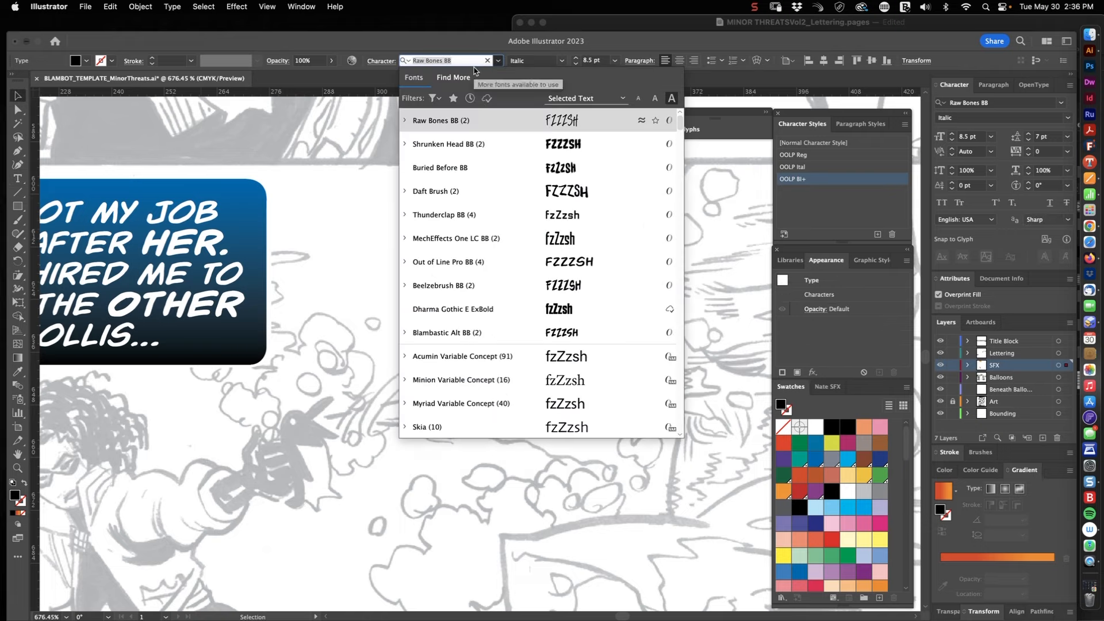
scroll(564, 248, down, 15)
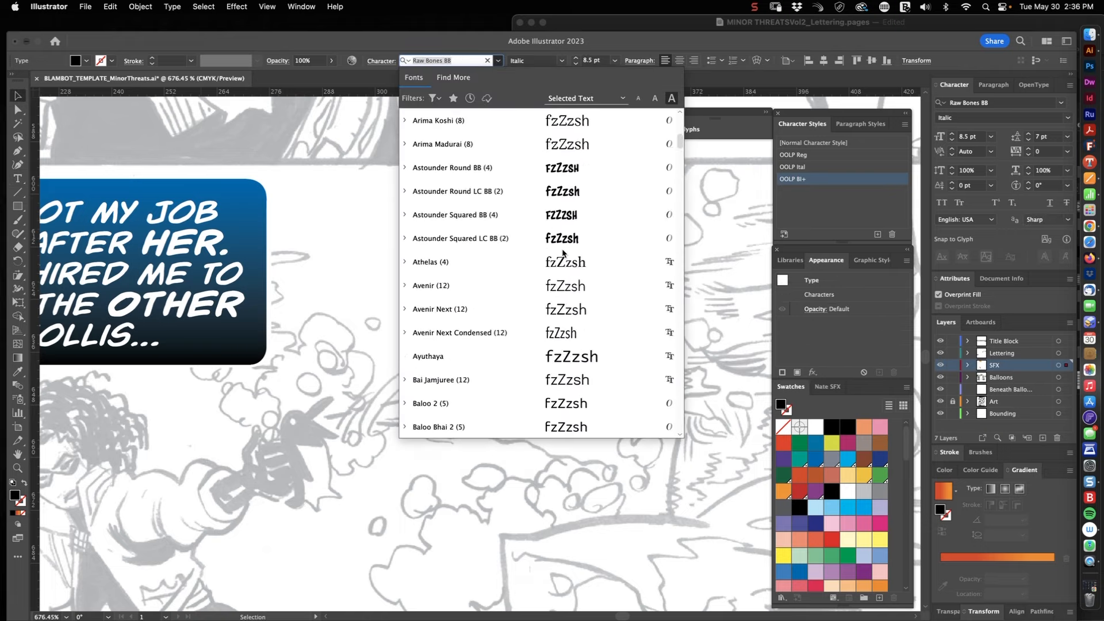
scroll(564, 254, down, 7)
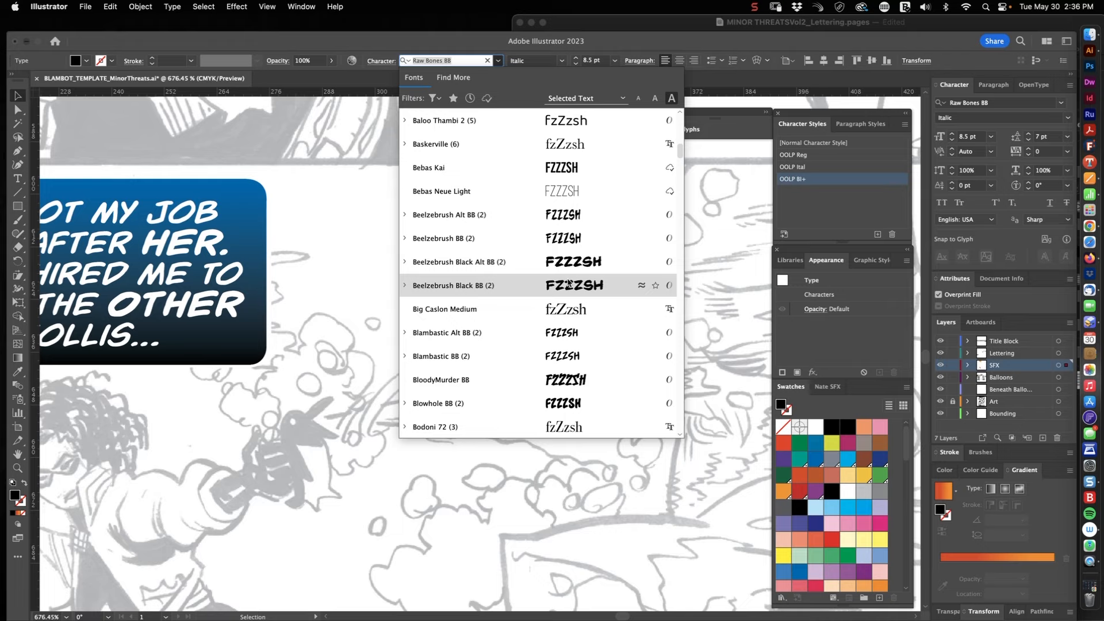
click(586, 383)
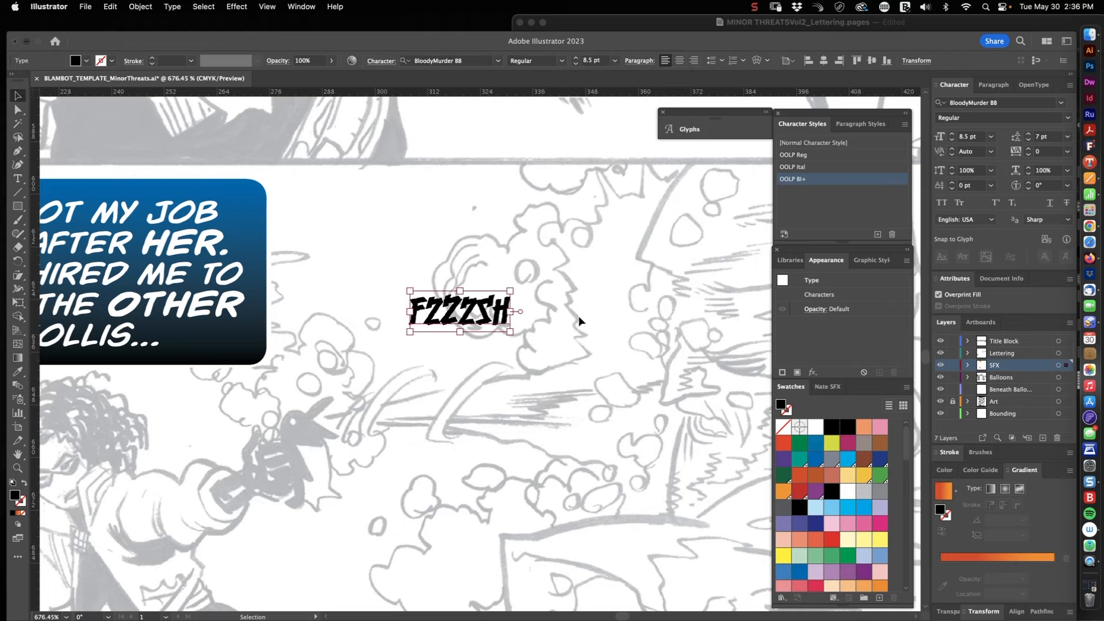
drag(510, 291, 646, 235)
drag(556, 273, 517, 291)
Convert the FZZZSH text to outlines and ungroup it into separate letters
key(super+shift+o)
key(super+shift+g)
click(559, 344)
Lower the first Z beneath the F and shift the other two Zs to tighten and stagger the letters
scroll(412, 284, up, 5)
drag(440, 284, 417, 327)
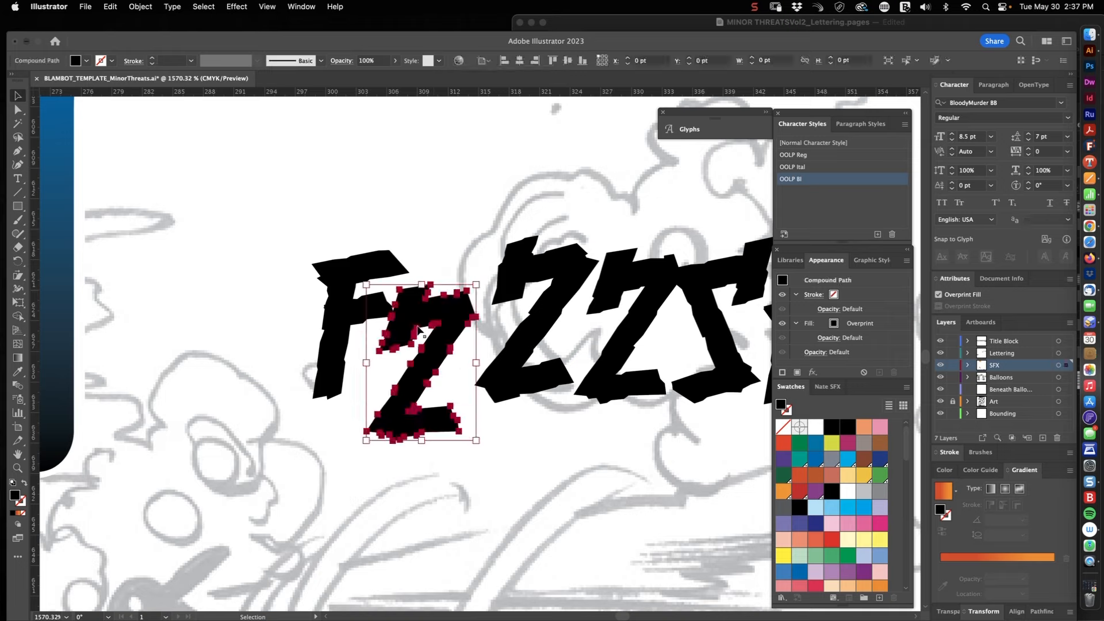
click(536, 425)
click(441, 340)
drag(535, 317, 508, 341)
click(510, 447)
click(567, 351)
drag(603, 334, 599, 334)
Raise the S against the third Z and tuck the H in close beside it
click(626, 263)
drag(711, 306, 652, 288)
click(641, 199)
key(super+space)
drag(705, 329, 576, 329)
drag(547, 332, 485, 348)
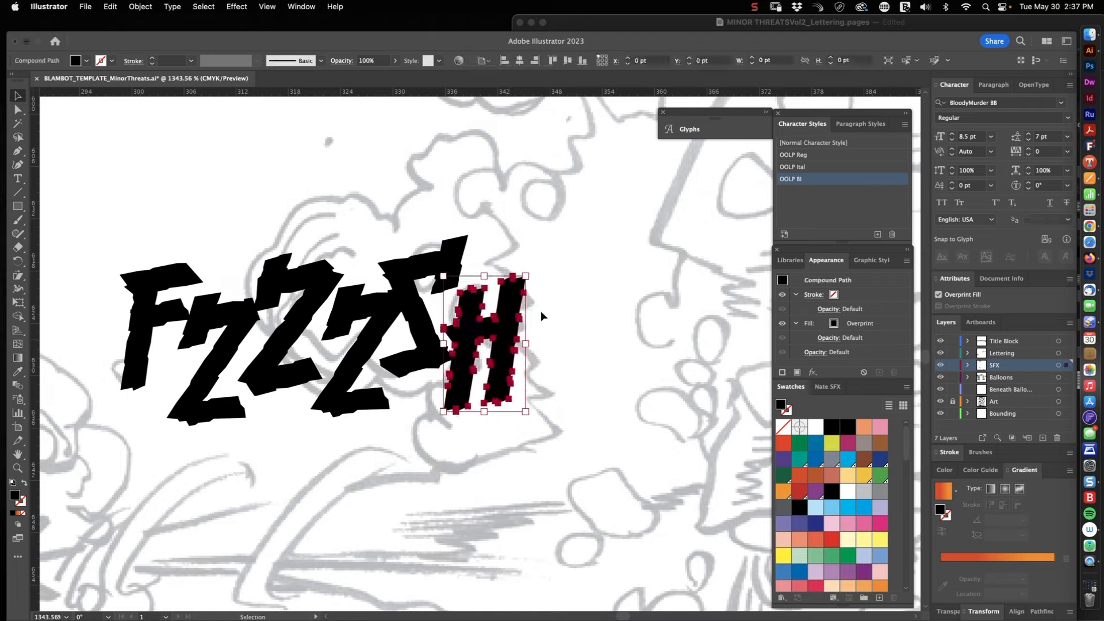
click(547, 313)
Shear the FZZZSH letters so they lean right and climb slightly, and move them up a little
key(super+space)
drag(664, 426, 562, 463)
drag(616, 442, 368, 333)
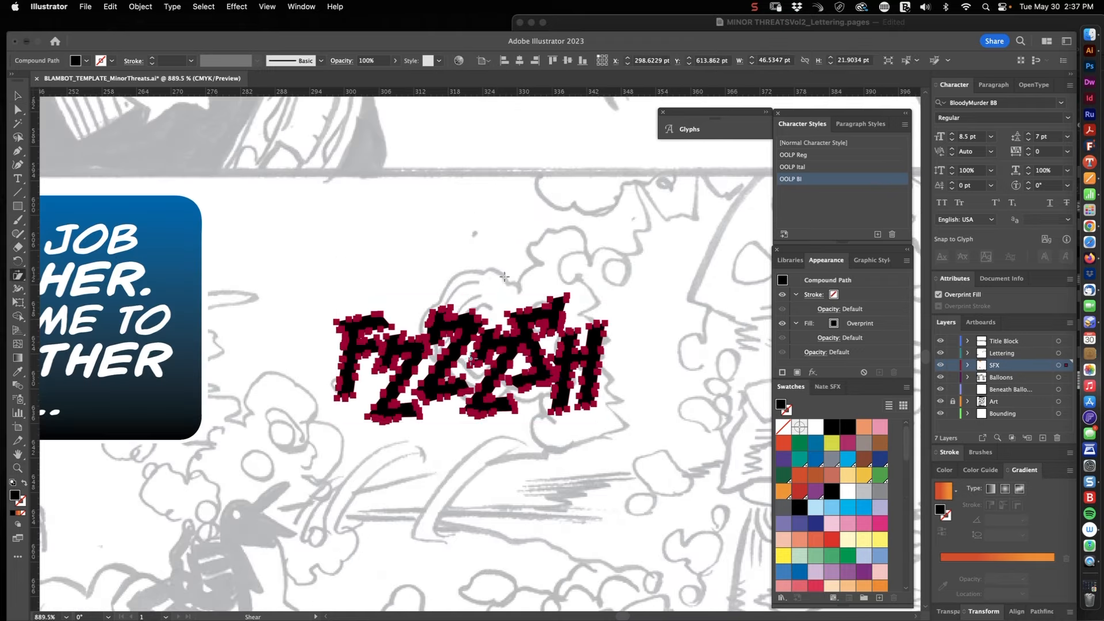
drag(504, 276, 519, 277)
drag(652, 332, 683, 303)
key(v)
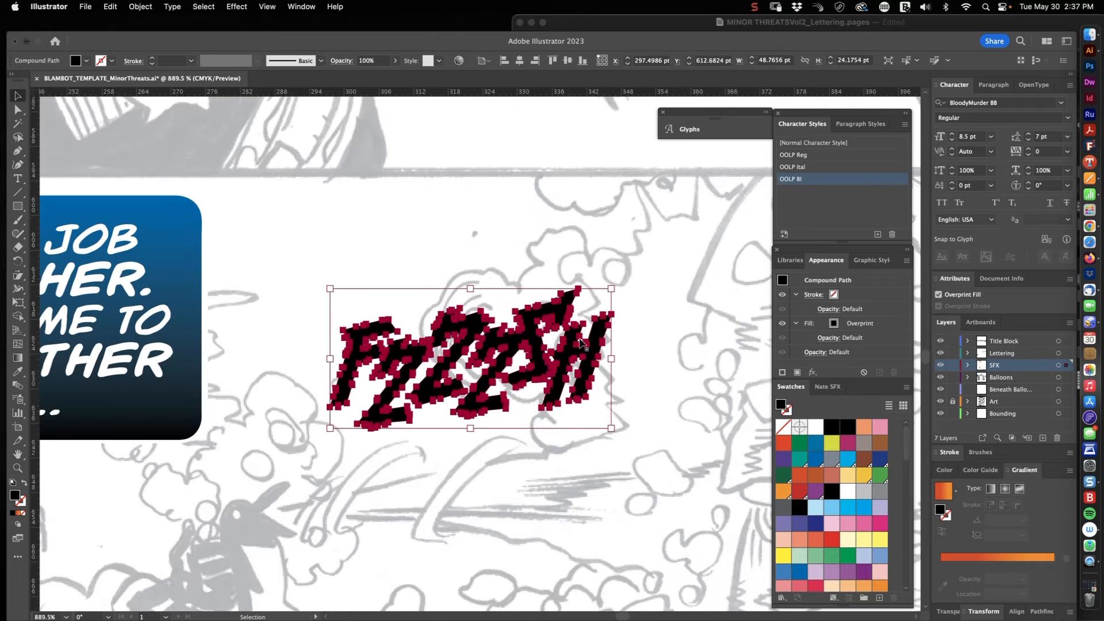
drag(544, 323, 546, 309)
Distort the FZZZSH lettering with Free Transform so it flares larger toward the H, and deselect it
key(e)
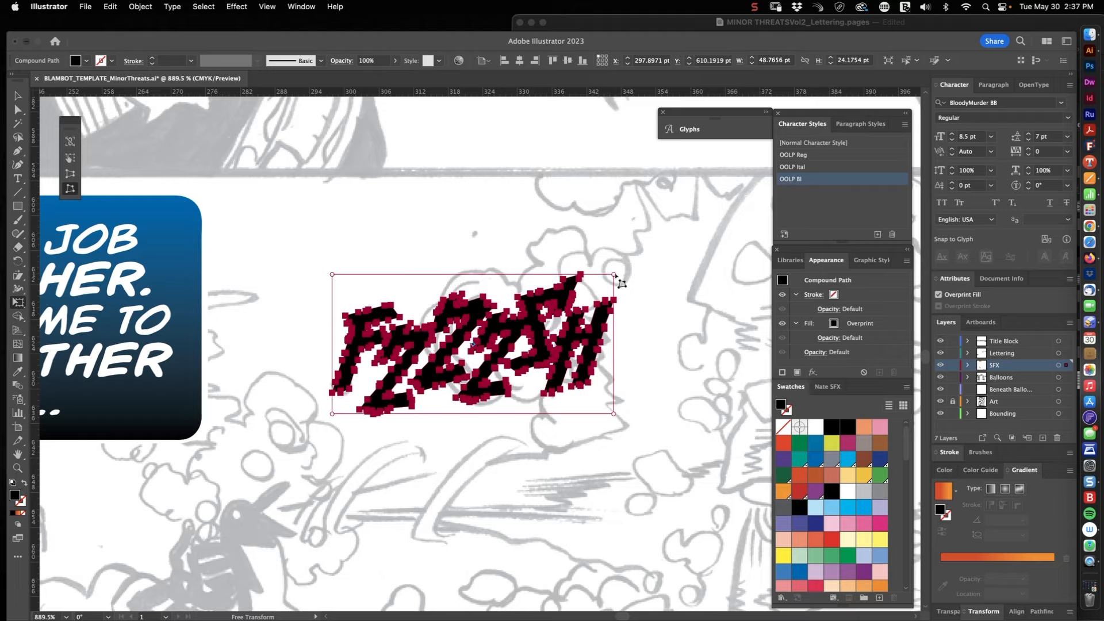
drag(614, 275, 678, 219)
drag(615, 414, 644, 425)
drag(332, 274, 342, 288)
key(v)
click(471, 225)
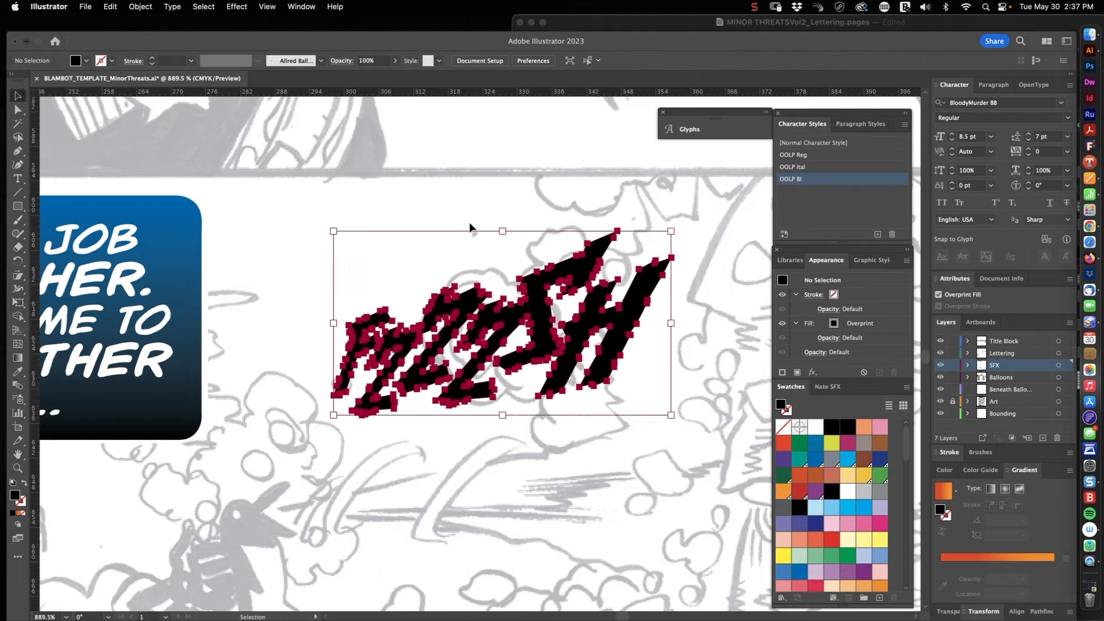
Fill the FZZZSH lettering with light blue and add a medium-blue offset outline behind it
scroll(575, 244, down, 5)
scroll(605, 264, up, 5)
click(559, 253)
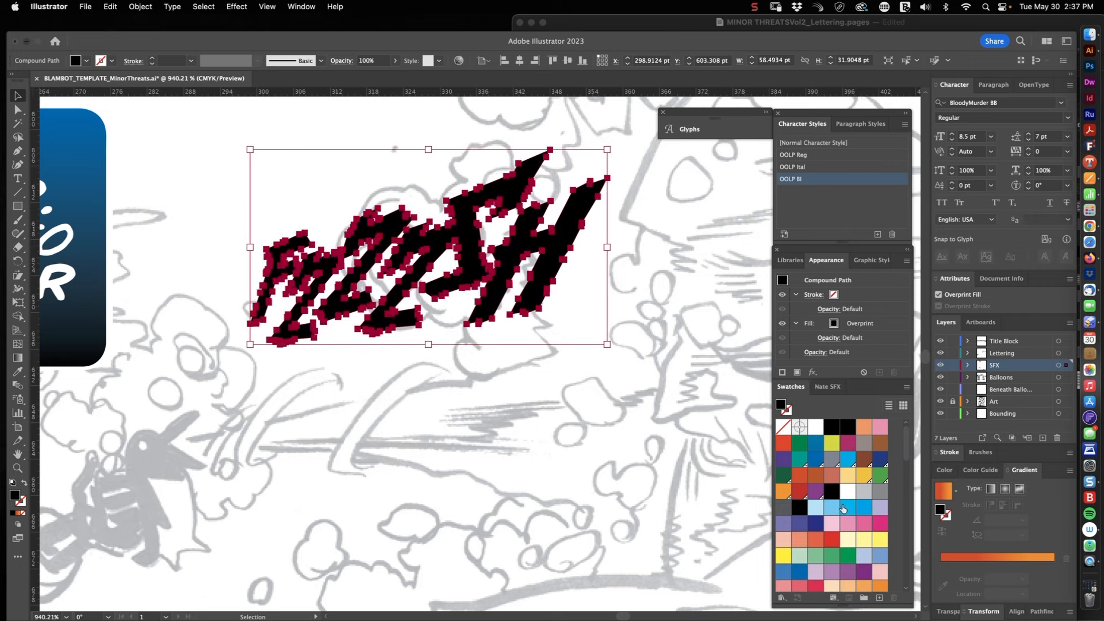
click(827, 511)
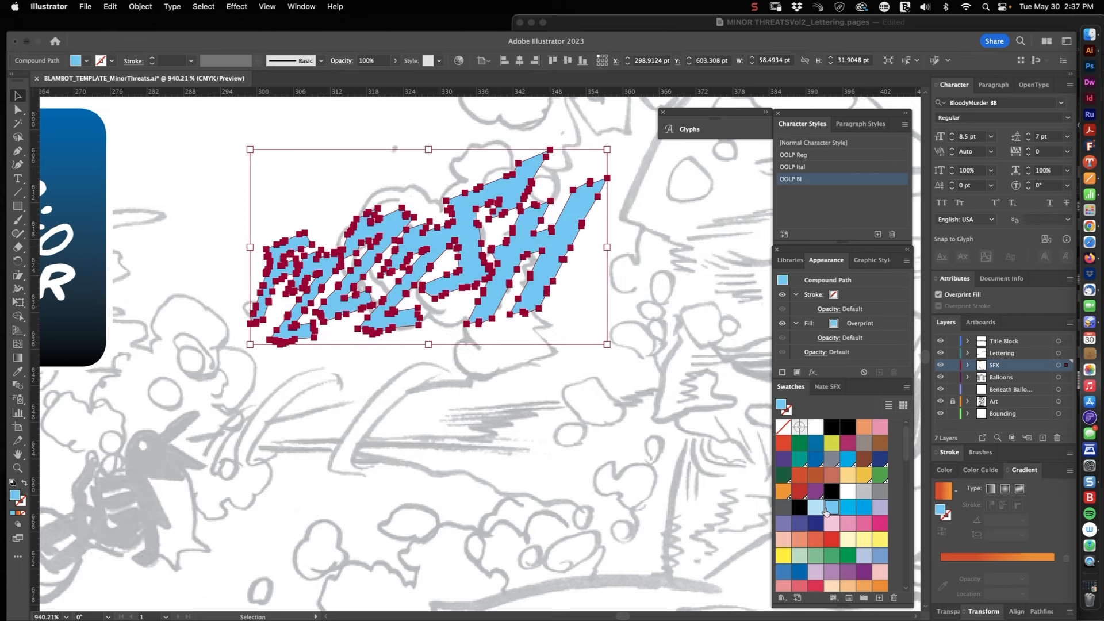
key(F5)
click(864, 510)
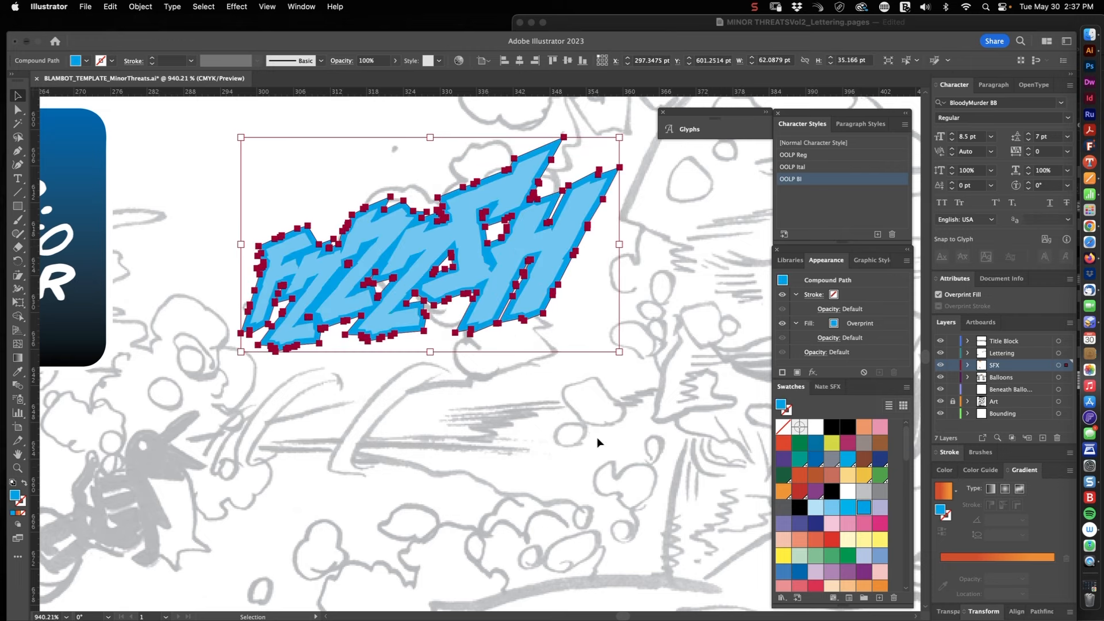
Add a second, darker blue offset outline around the FZZZSH lettering and deselect it
key(F5)
click(816, 444)
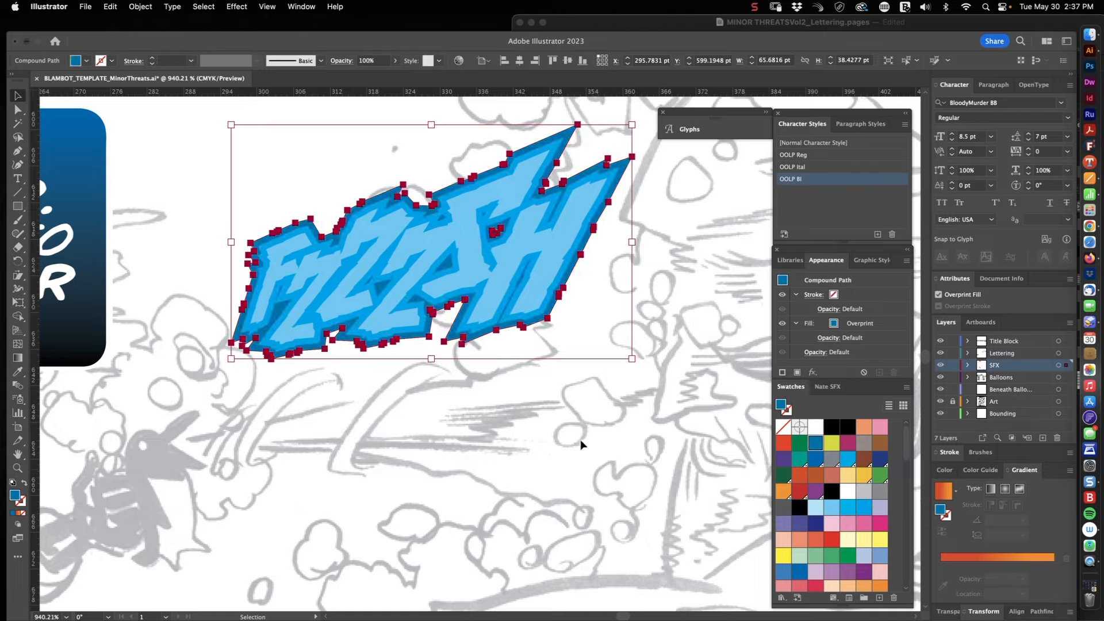
click(584, 445)
Change the fill of the inner FZZZSH letters to white
key(super+space)
drag(680, 462, 607, 309)
drag(532, 323, 598, 342)
click(573, 411)
click(816, 427)
Recolor the inner outline around the white FZZZSH letters to light blue
click(560, 241)
click(627, 296)
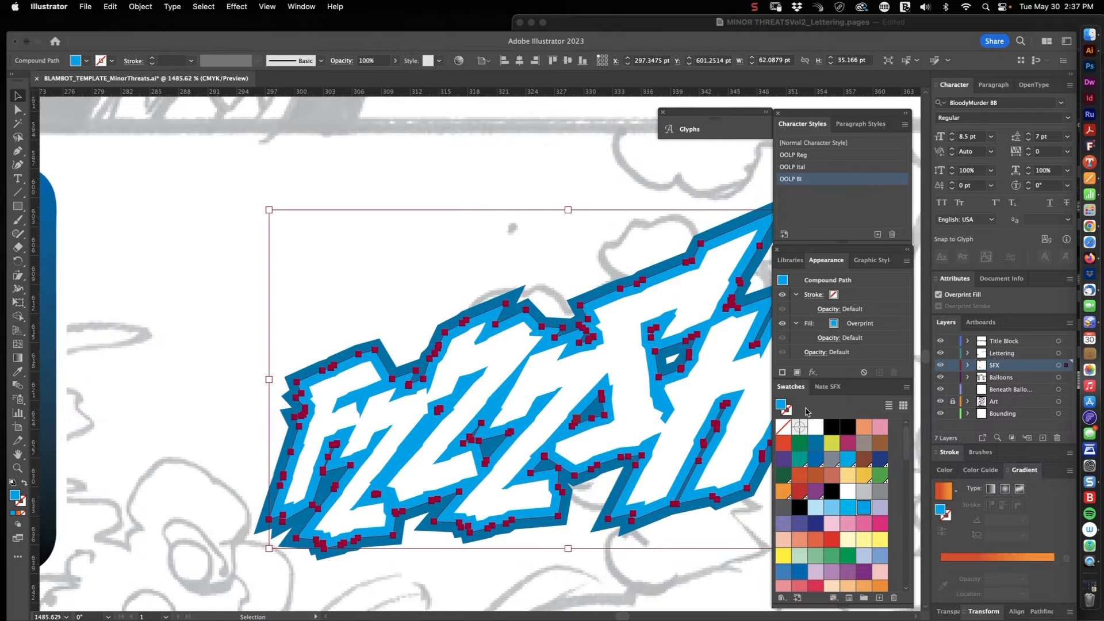
click(851, 508)
click(833, 509)
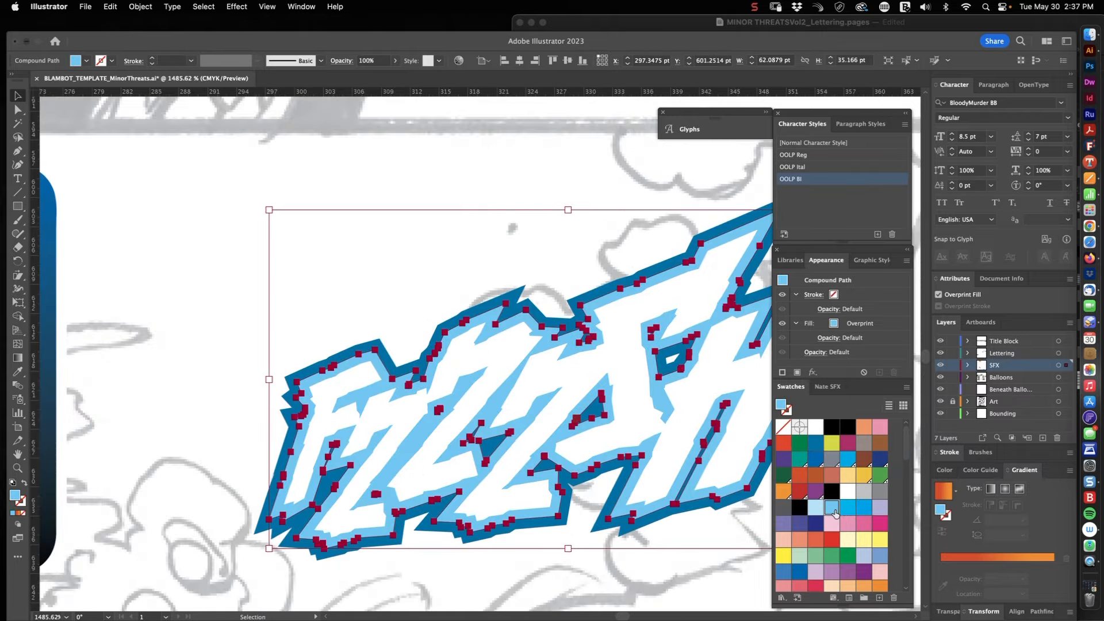
Recolor the outermost FZZZSH outline to a brighter medium blue
click(615, 251)
click(643, 276)
click(864, 508)
click(565, 250)
Scale the outlined FZZZSH lettering down slightly and rotate it to climb more steeply, leaving it deselected
key(super+space)
drag(564, 251, 567, 384)
drag(534, 390, 543, 401)
click(644, 387)
key(super+space)
drag(652, 384, 451, 459)
drag(460, 486, 506, 451)
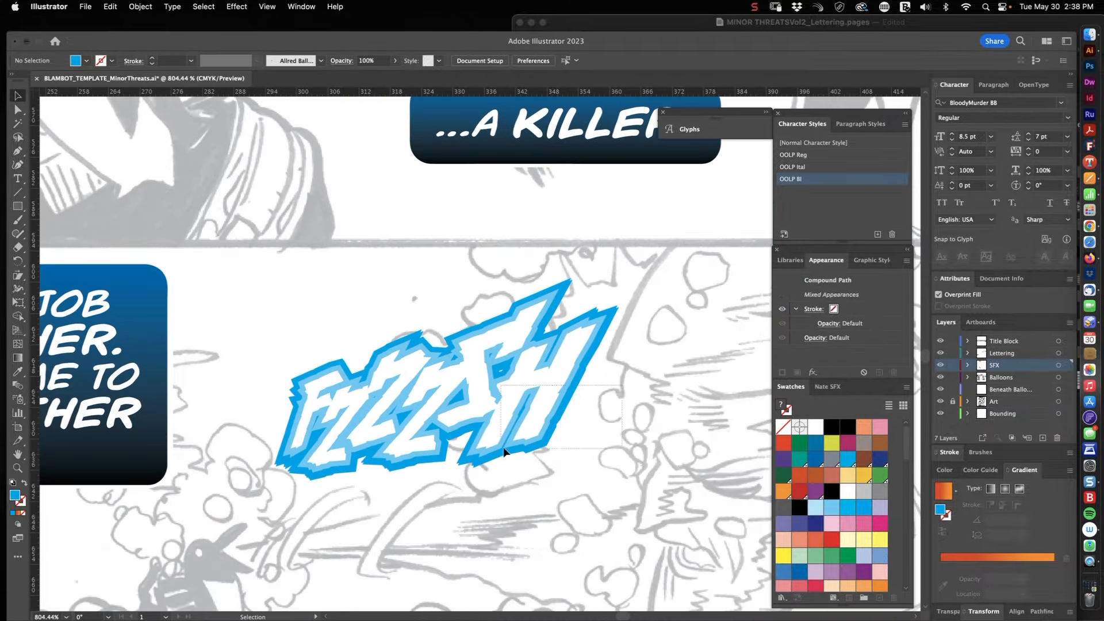
drag(617, 481, 598, 469)
drag(533, 404, 579, 387)
key(r)
key(v)
click(658, 350)
key(super+space)
drag(651, 362, 543, 428)
click(543, 427)
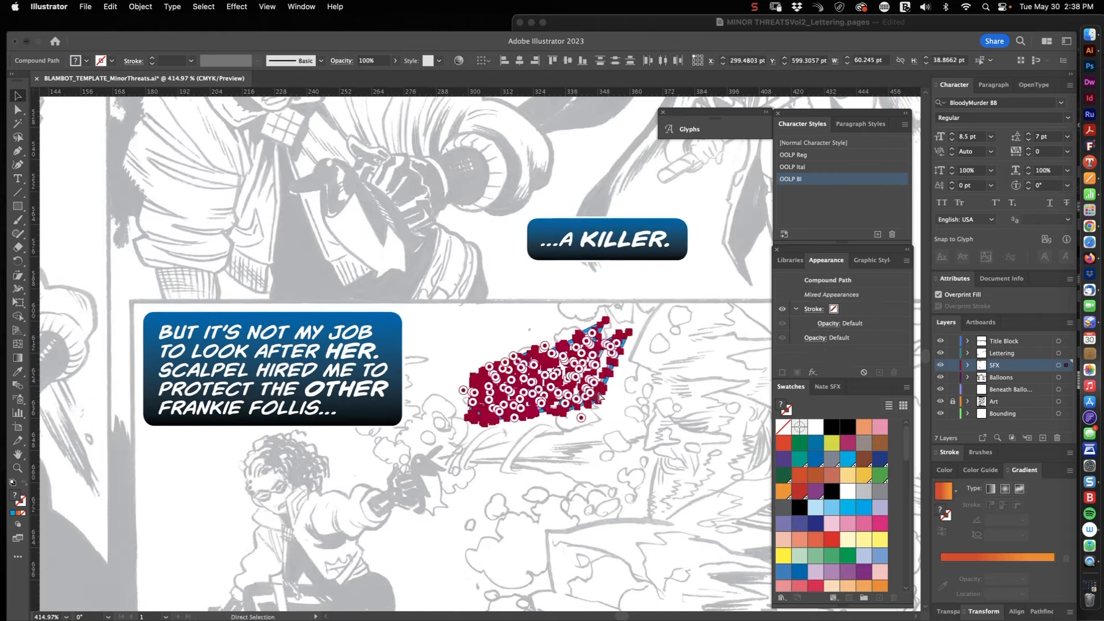
key(Delete)
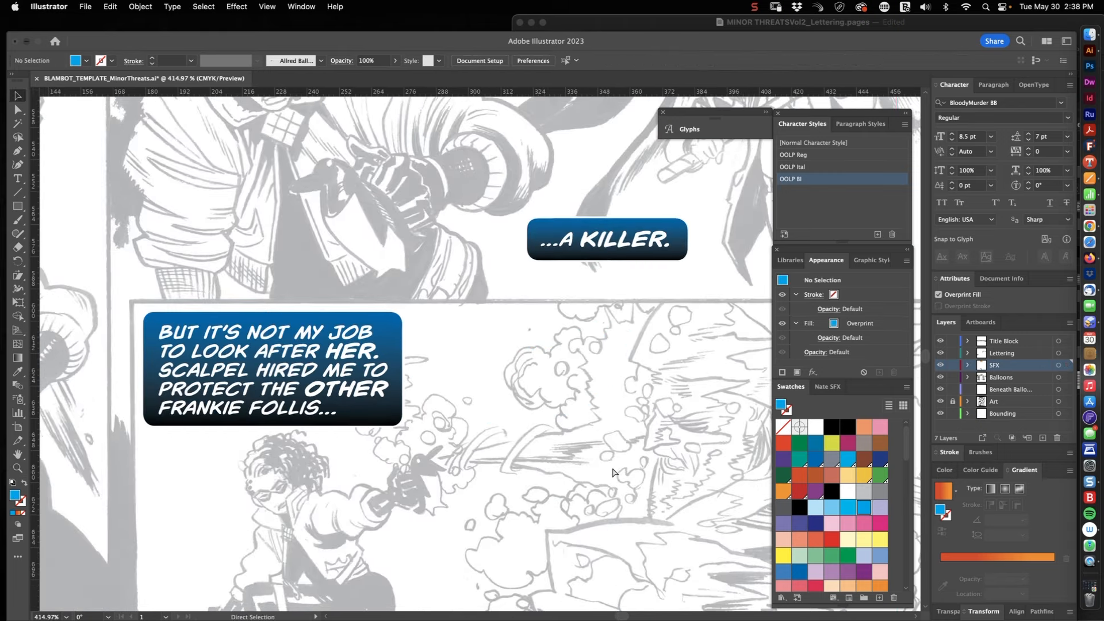
key(super+z)
click(673, 399)
Enlarge the whole FZZZSH effect proportionally to about 62.5 pt wide and 40.3 pt high
key(super+space)
drag(652, 407, 554, 481)
drag(544, 397, 693, 371)
click(512, 314)
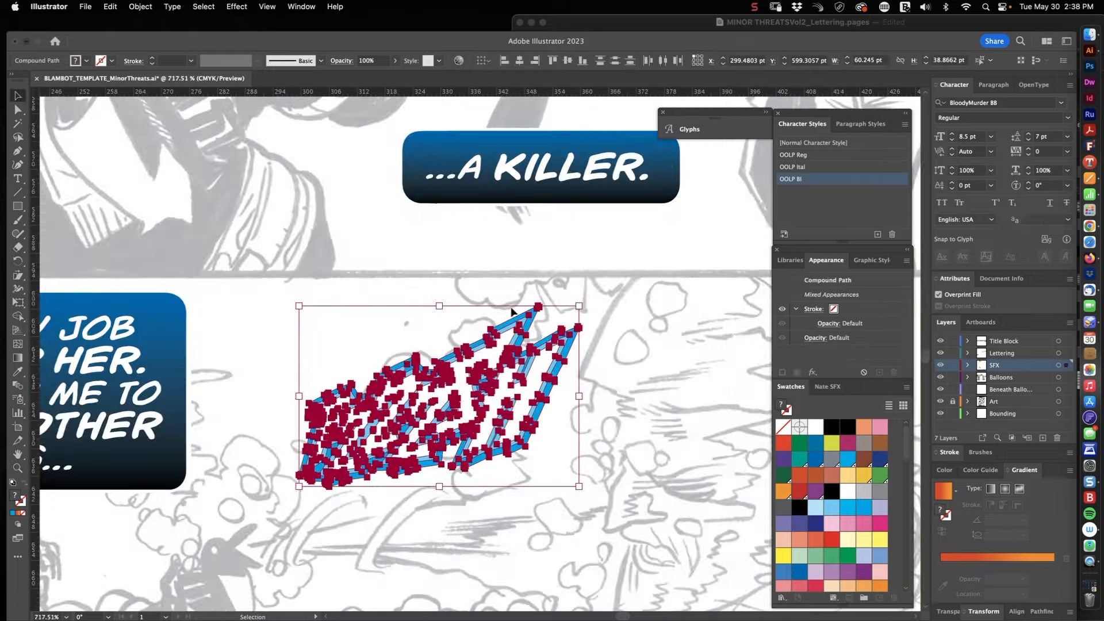
drag(579, 306, 589, 299)
key(super+space)
drag(636, 294, 569, 327)
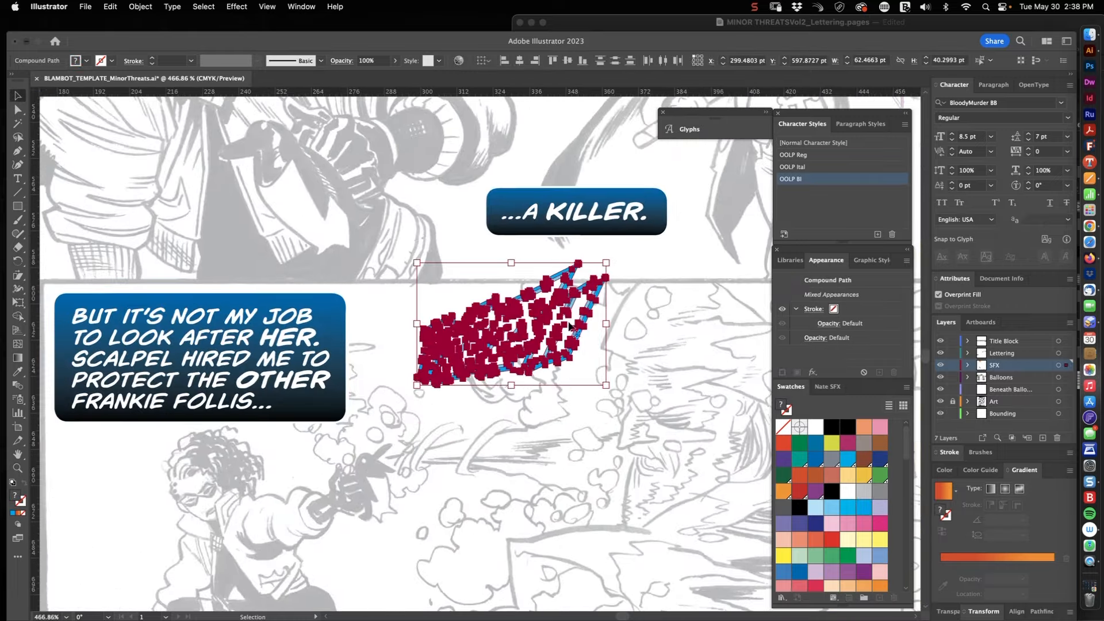
Stretch the FZZZSH effect vertically from its lower and upper edges, shift it slightly, and deselect it
drag(511, 386, 511, 411)
drag(555, 345, 558, 350)
click(668, 344)
drag(647, 284, 551, 348)
drag(515, 269, 515, 257)
click(654, 368)
Delete the two stretched blue outlines behind the FZZZSH, keeping only the white letters
key(super+space)
drag(652, 375, 537, 449)
drag(608, 338, 633, 308)
click(658, 511)
key(Delete)
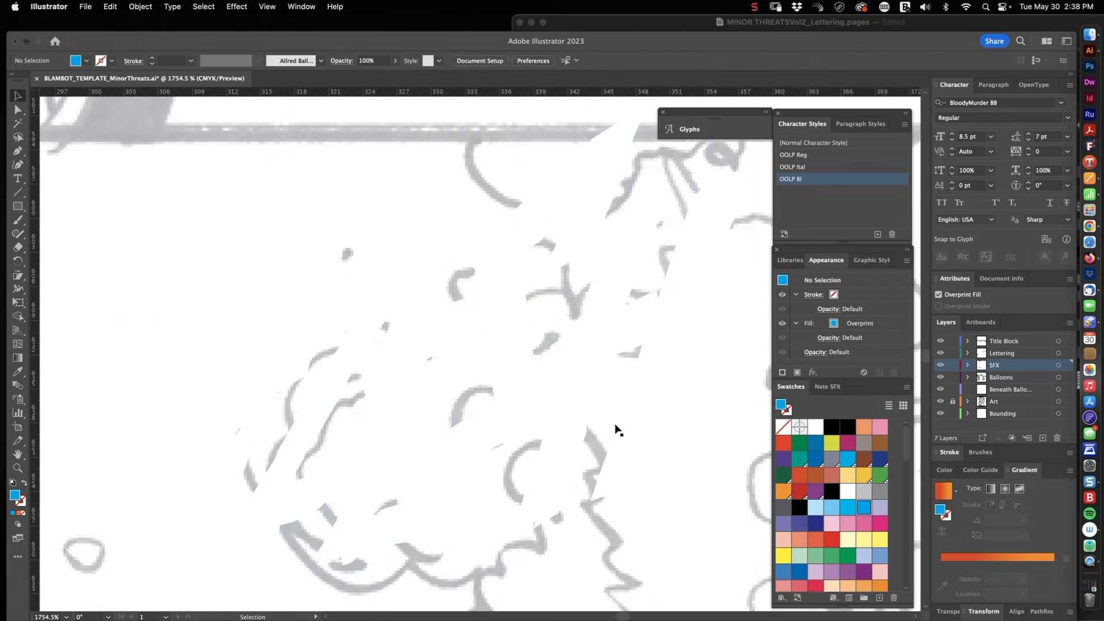
Rebuild two even offset outlines around the white FZZZSH letters, light blue inside and bright medium blue outside
click(617, 430)
click(832, 509)
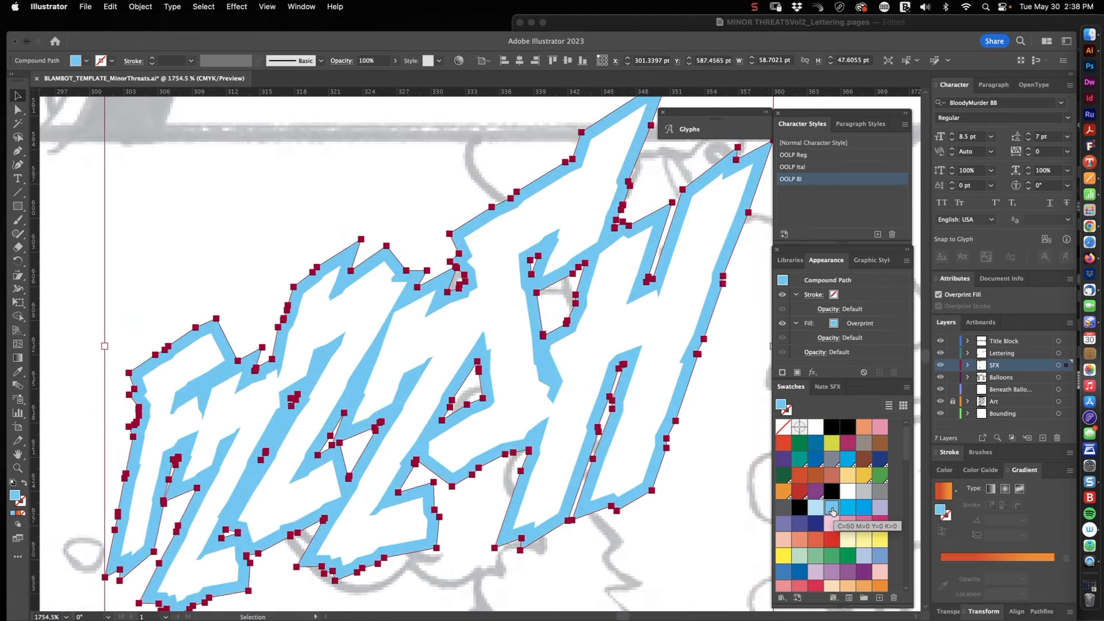
click(849, 508)
click(863, 509)
click(684, 521)
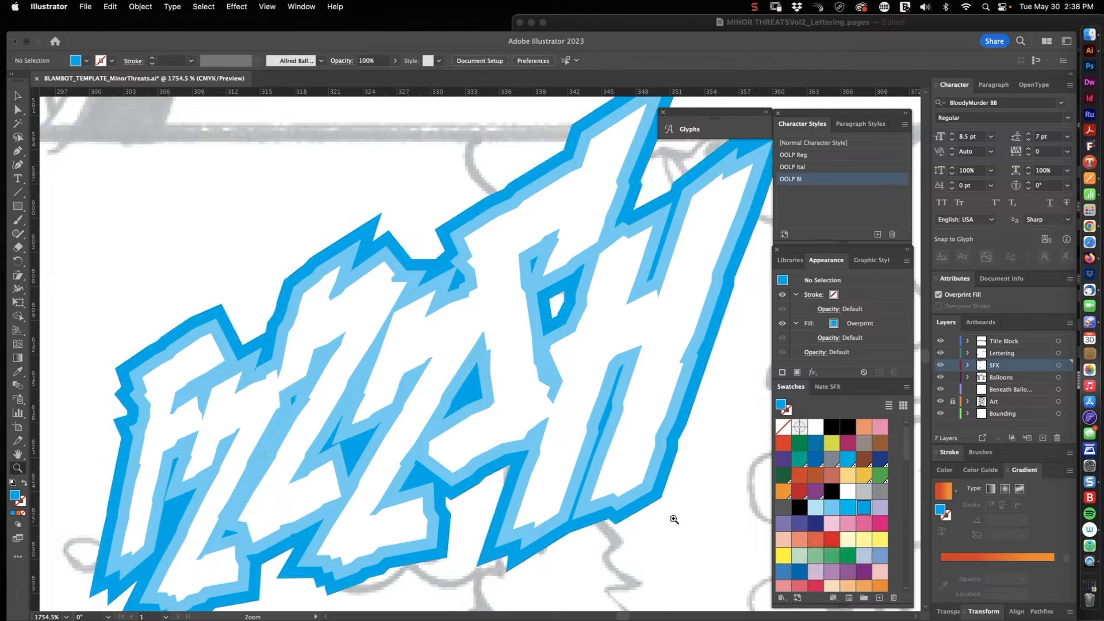
Delete the two tiny stray fragments in the light-blue outline between the first and second Z
drag(673, 517, 642, 503)
drag(512, 351, 526, 356)
key(a)
click(517, 392)
key(Delete)
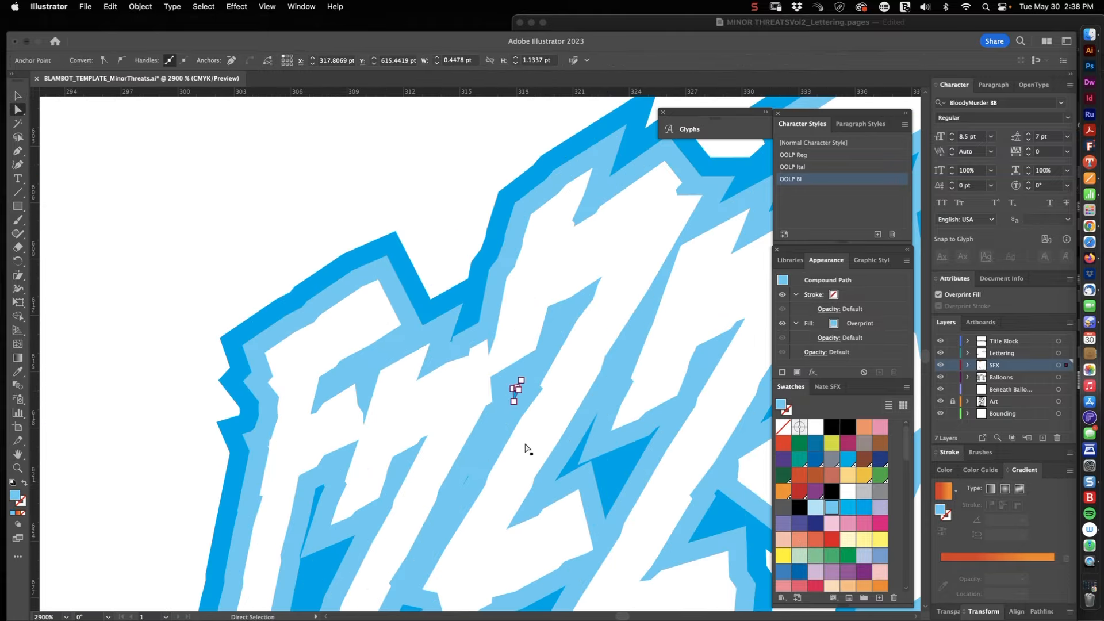
key(Delete)
click(479, 498)
click(465, 482)
key(Delete)
key(Delete)
Delete the small leftover fragment in the outline near the base of the first Z
key(space)
drag(522, 506, 493, 285)
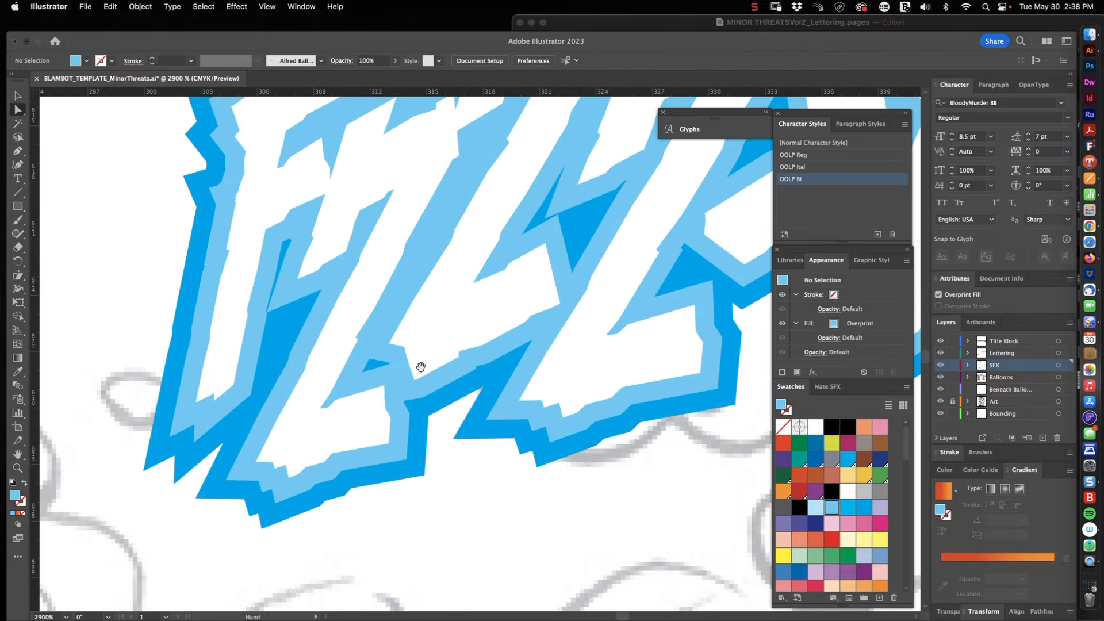
drag(421, 366, 399, 443)
click(356, 469)
key(Delete)
key(Delete)
Remove the small hole in the bright-blue outer outline between the S and the H
drag(649, 425, 423, 577)
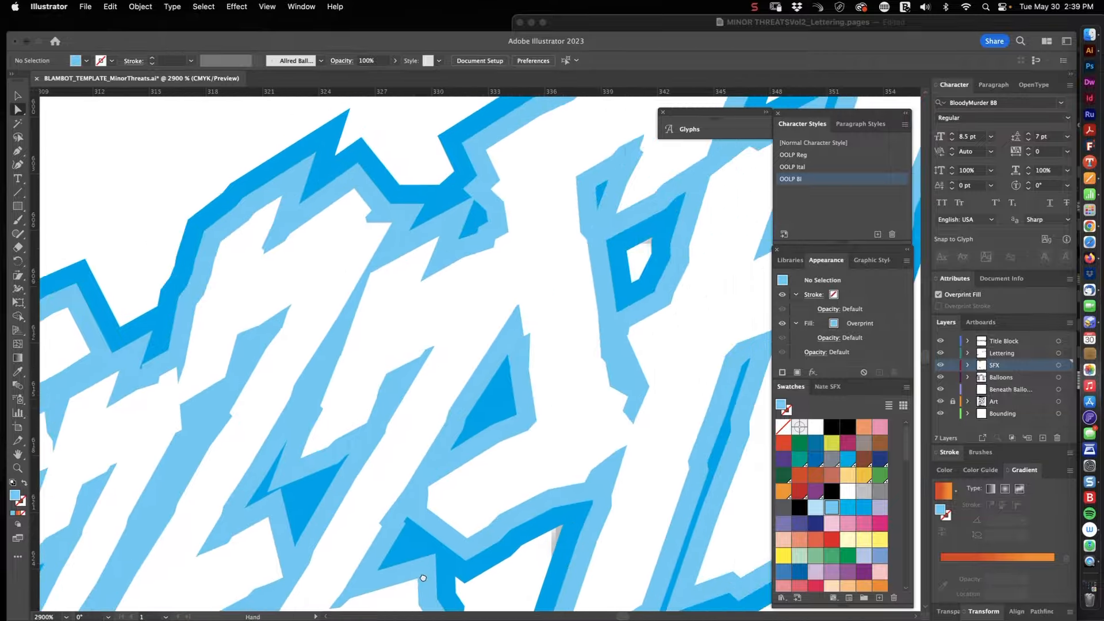
drag(578, 457, 355, 513)
mouse_move(536, 403)
mouse_down()
mouse_move(325, 403)
mouse_move(518, 394)
mouse_up()
key(a)
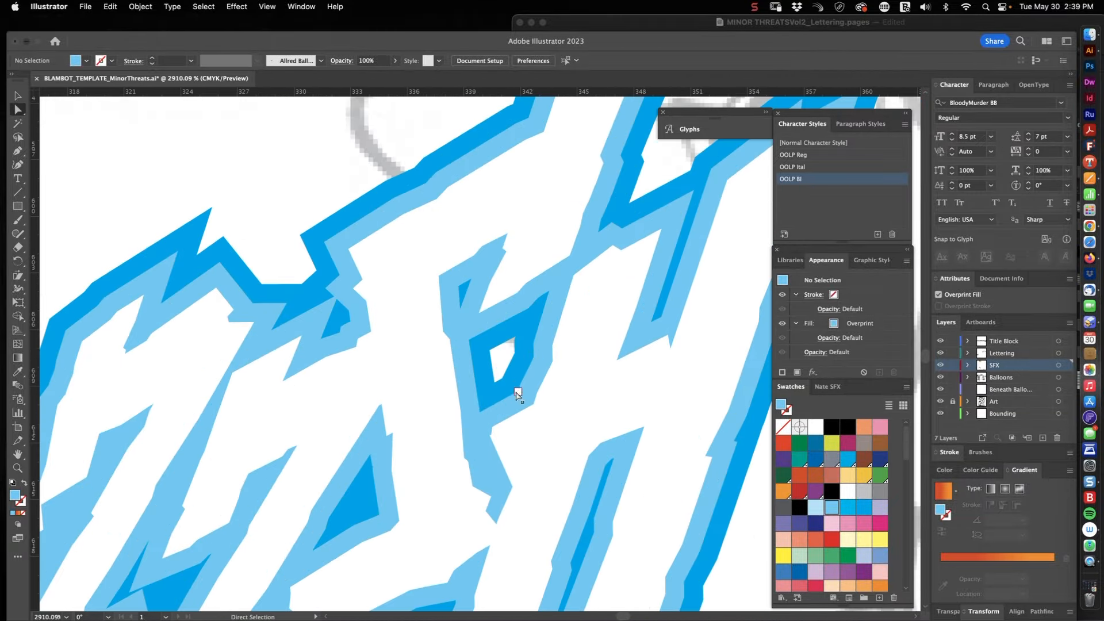
click(493, 385)
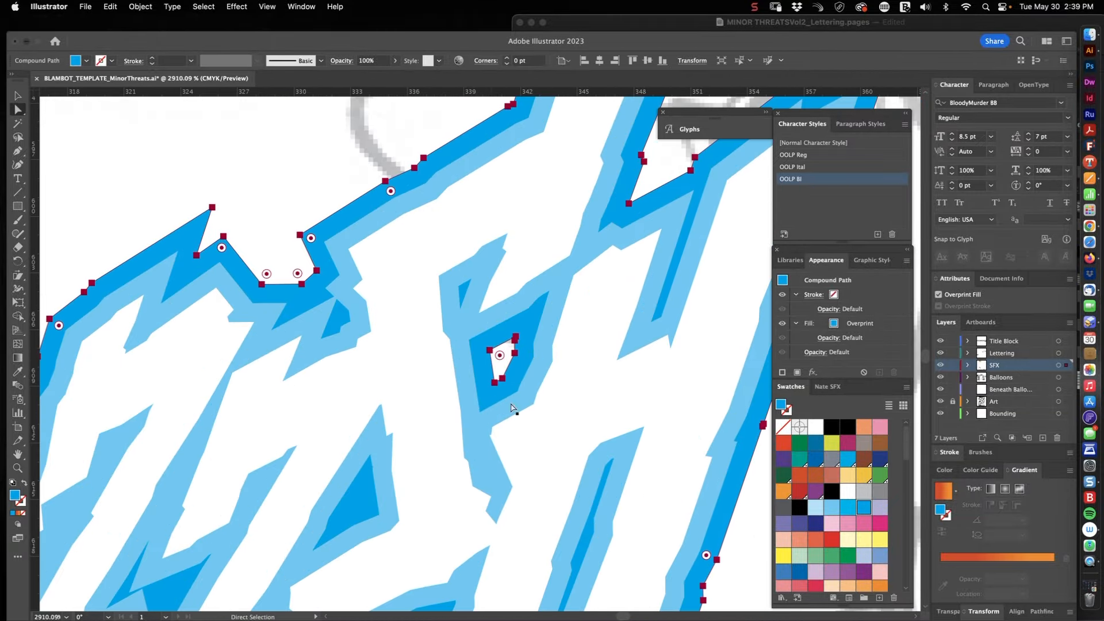
click(512, 373)
click(502, 378)
key(Delete)
key(Delete)
Delete another small leftover piece of the bright-blue outline farther along the lettering toward the H
key(z)
drag(617, 425, 375, 501)
key(v)
key(z)
drag(609, 405, 460, 449)
key(a)
click(526, 409)
key(Delete)
key(Delete)
Examine the cleaned-up FZZZSH in its panel and compare the sound effects across the whole page
key(z)
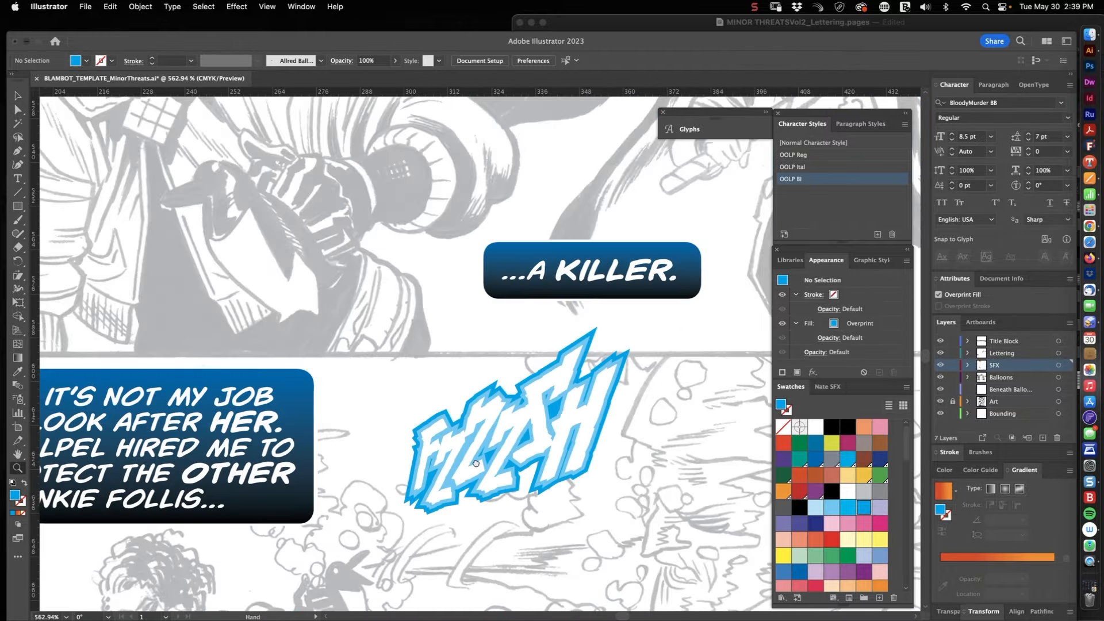
drag(613, 472, 569, 379)
key(v)
click(630, 418)
key(z)
drag(583, 418, 459, 480)
drag(585, 380, 443, 403)
drag(443, 403, 483, 403)
key(v)
drag(507, 380, 487, 419)
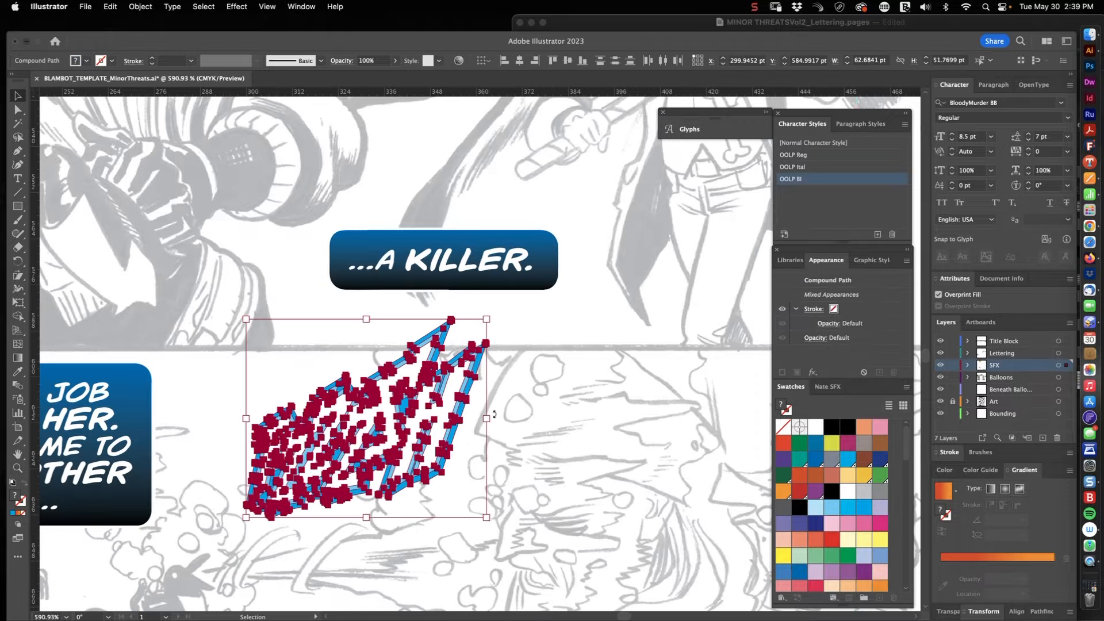
click(600, 441)
key(z)
drag(576, 430, 259, 532)
drag(366, 437, 319, 462)
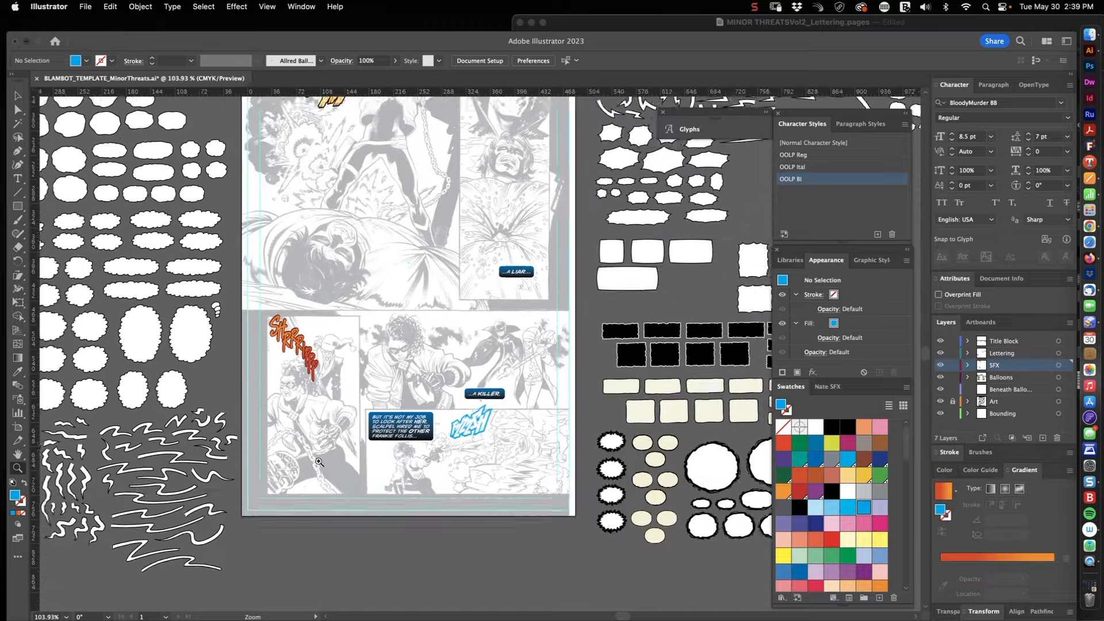
scroll(406, 445, up, 5)
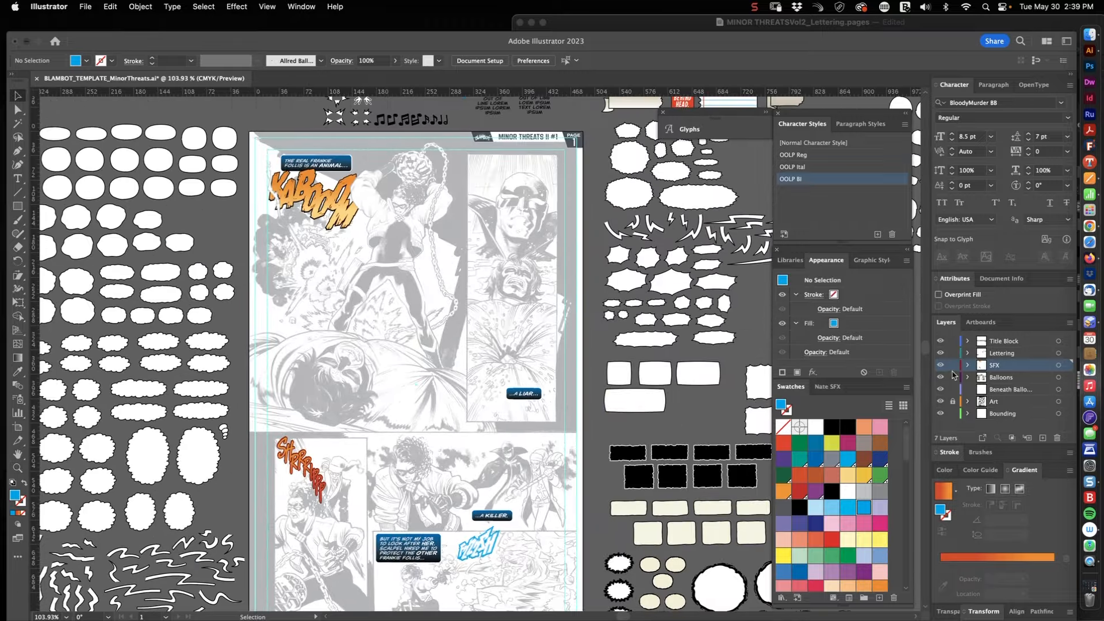
key(v)
drag(540, 366, 459, 438)
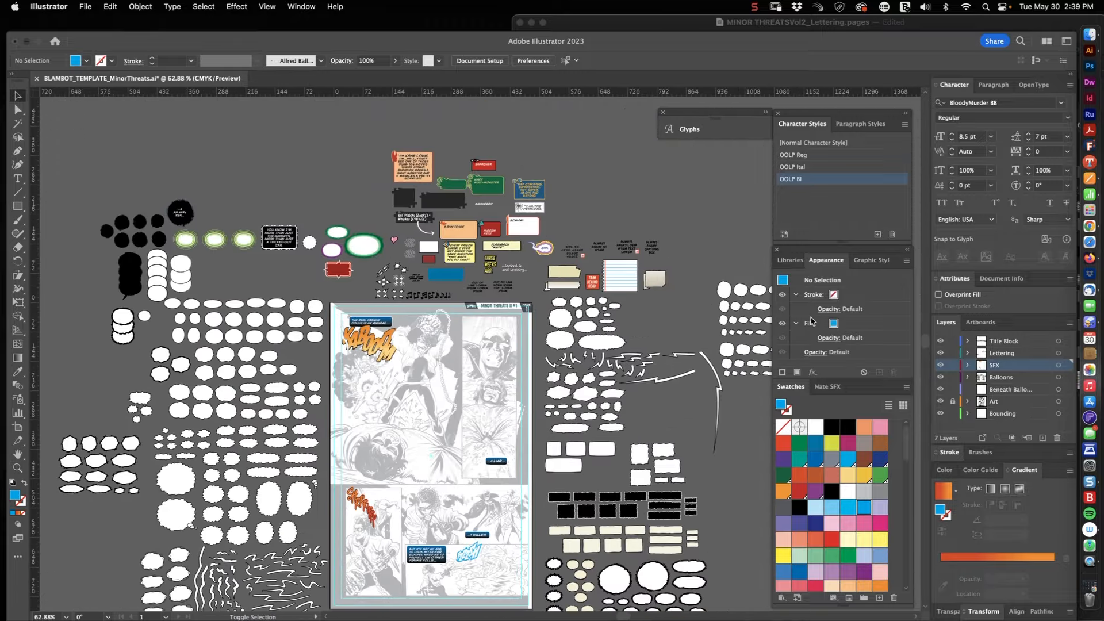
Change the page number in the page's title block to 22 and deselect it
key(F2)
key(z)
drag(537, 311, 613, 282)
key(t)
drag(499, 290, 572, 290)
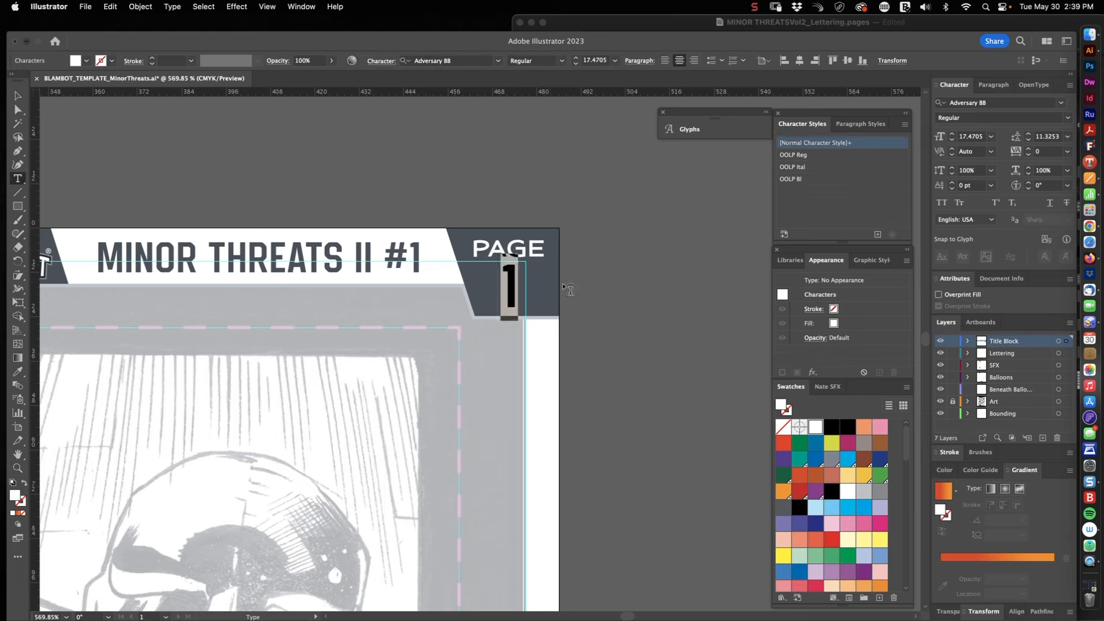
text(22)
click(855, 21)
click(493, 404)
key(Escape)
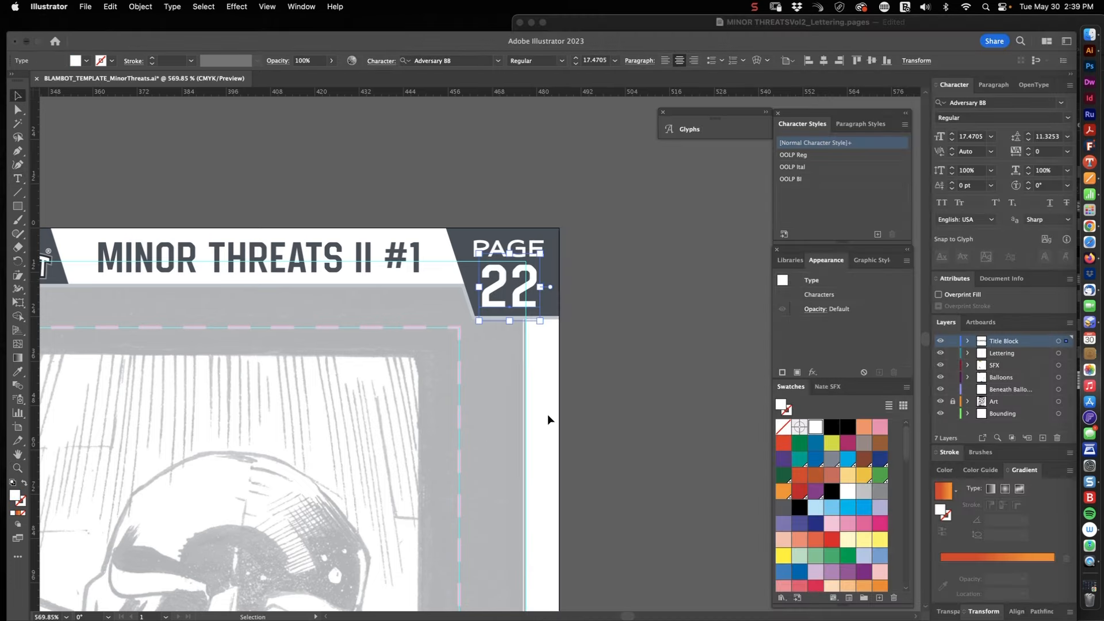
click(706, 443)
Turn off image dimming for the Art layer so the artwork displays at full strength
key(z)
drag(593, 419, 465, 424)
drag(501, 561, 524, 313)
drag(524, 312, 502, 331)
double_click(944, 402)
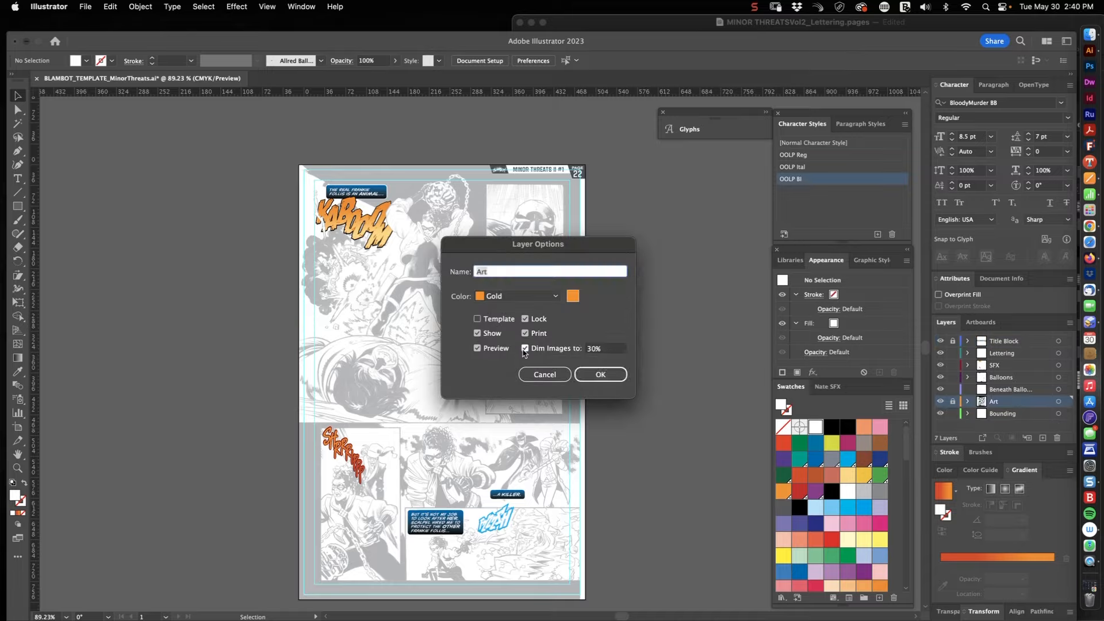
click(529, 348)
click(601, 375)
Review the captions and sound effects panel by panel against the full-strength artwork
drag(335, 207, 420, 210)
drag(634, 265, 596, 356)
drag(616, 441, 217, 340)
drag(414, 552, 423, 210)
drag(412, 532, 621, 214)
drag(403, 448, 415, 286)
drag(625, 352, 489, 329)
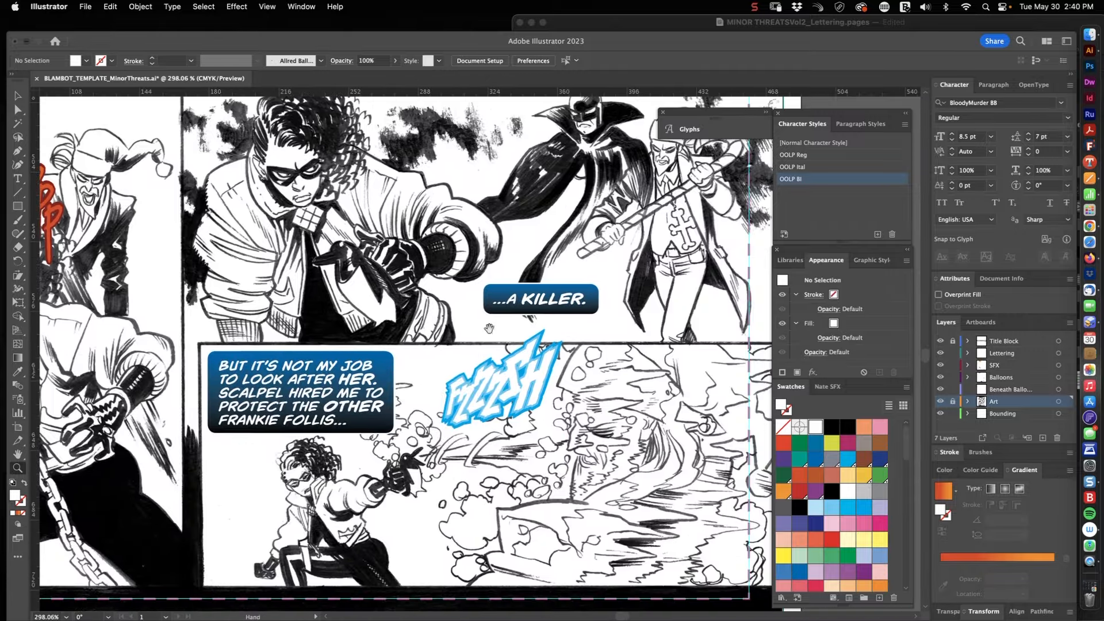
drag(587, 499, 541, 521)
drag(577, 417, 505, 437)
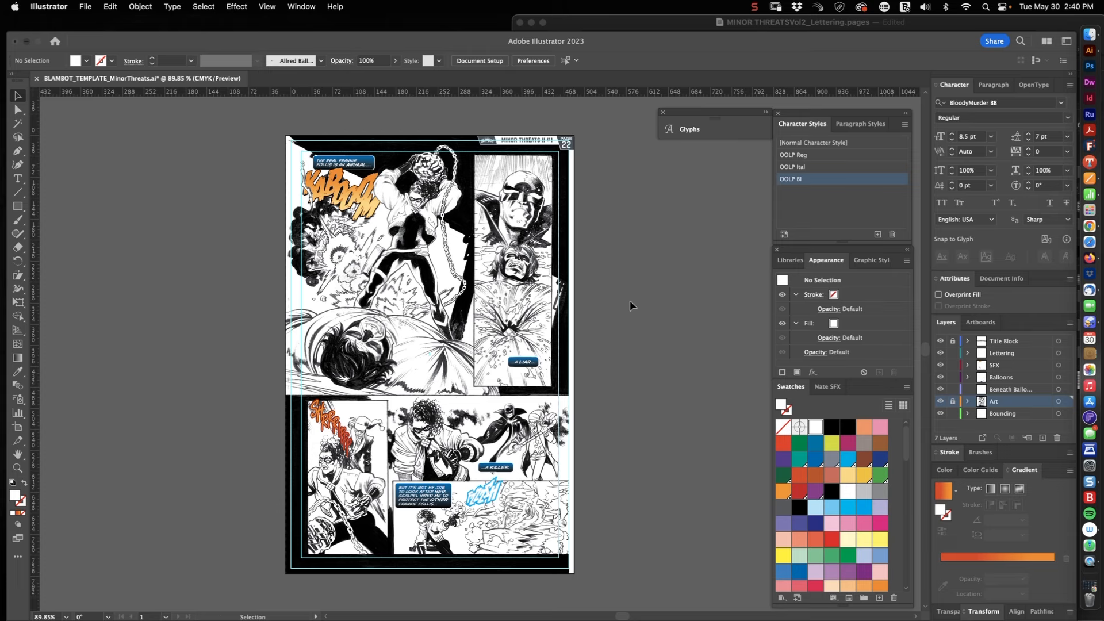
Save the page as MTII001022.ai in the MTv2_01 folder in Adobe Illustrator format, accepting the save options
key(super+shift+s)
click(593, 120)
click(614, 228)
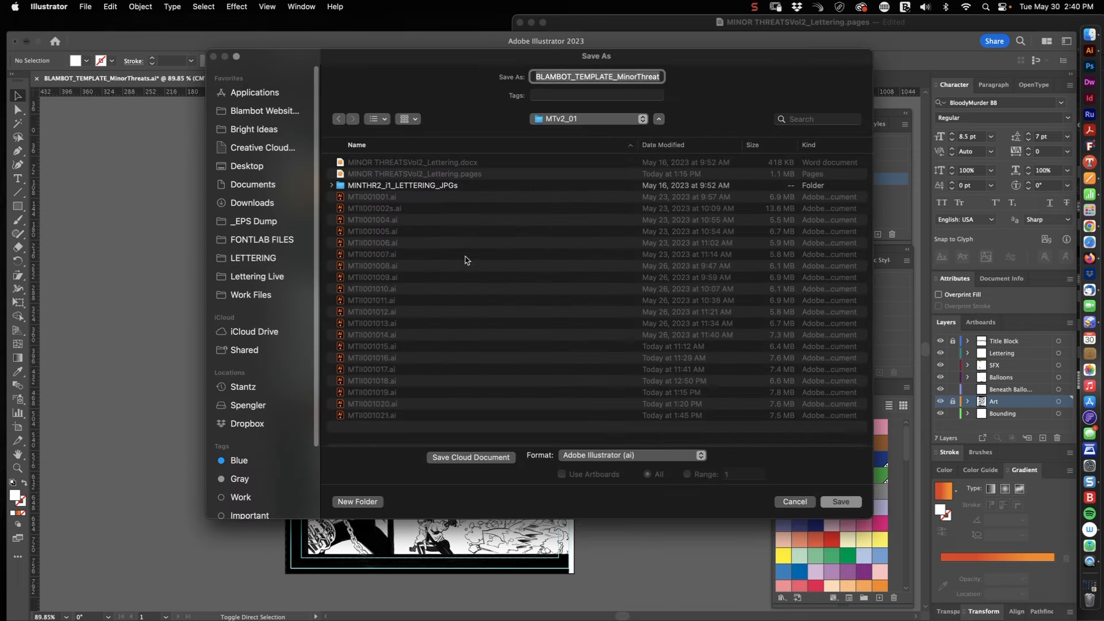
click(394, 419)
drag(577, 77, 573, 76)
text(22.ai)
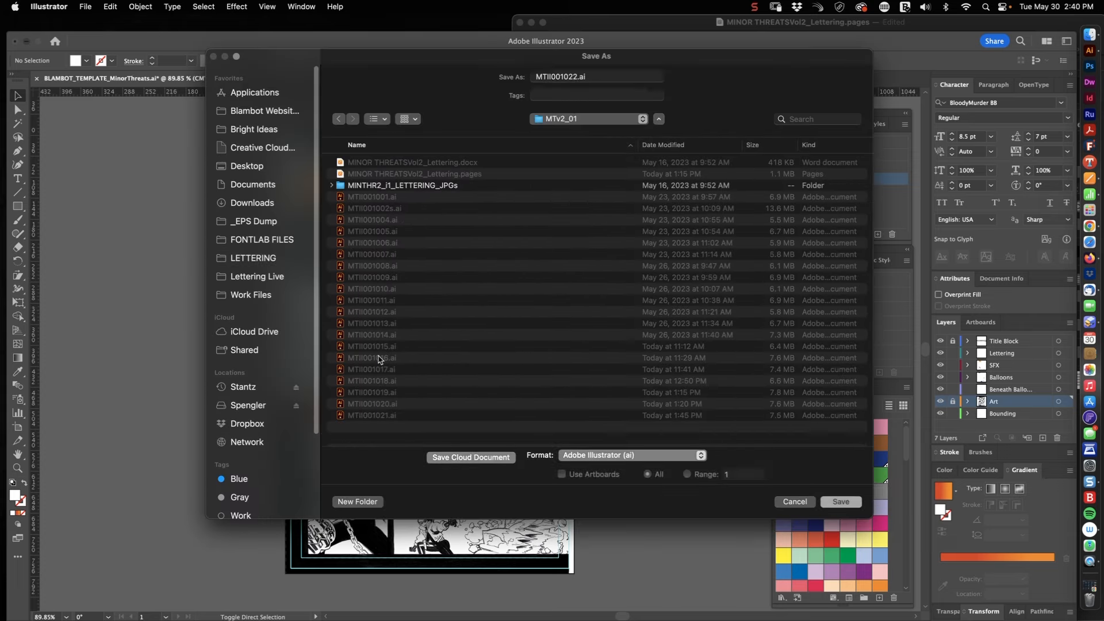
key(Return)
key(Return)
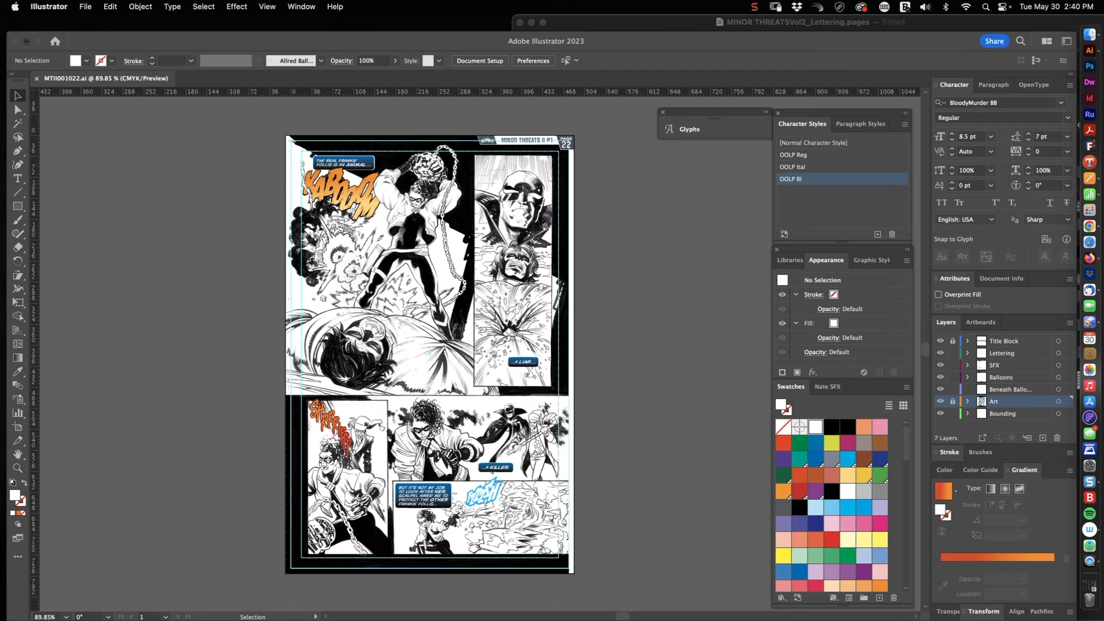